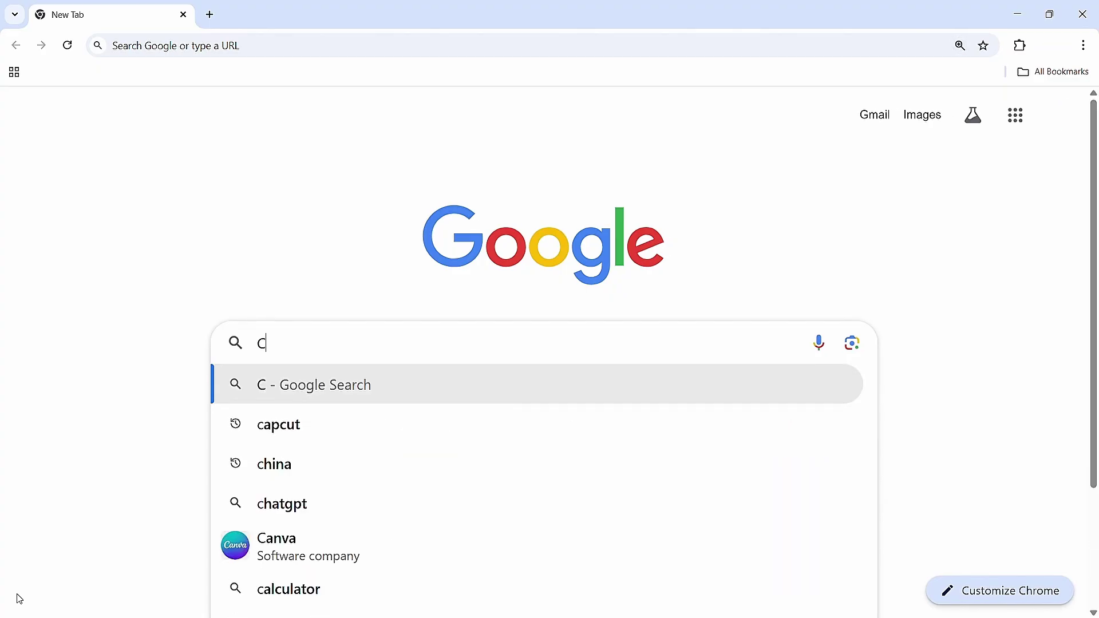
- Search Google for 'Capcut Videoeditor' and scroll the desktop video editor page to the footer and back
{"action": "type", "text": "apcut Video"}
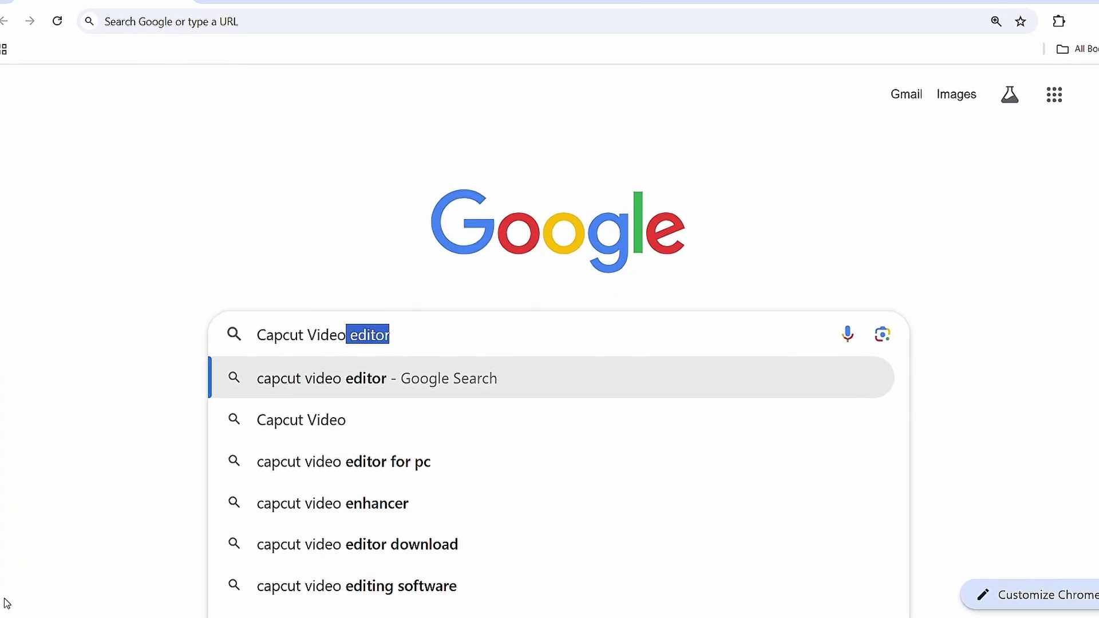
{"action": "type", "text": "editor"}
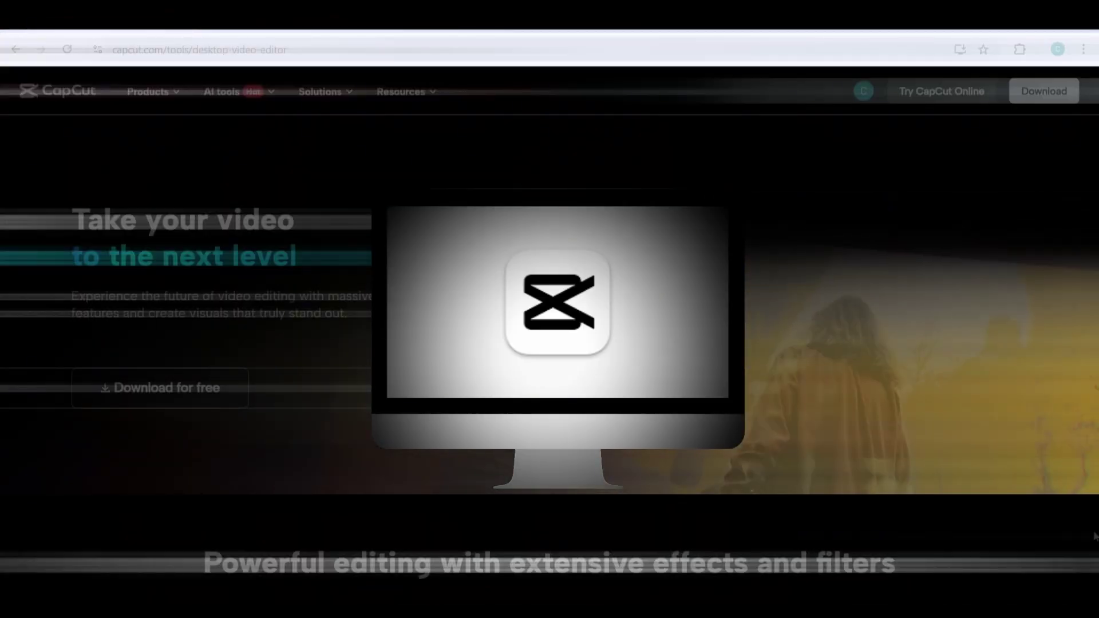
{"action": "scroll", "coordinate": [1094, 536], "scroll_direction": "down", "scroll_amount": 8}
{"action": "scroll", "coordinate": [1094, 536], "scroll_direction": "down", "scroll_amount": 10}
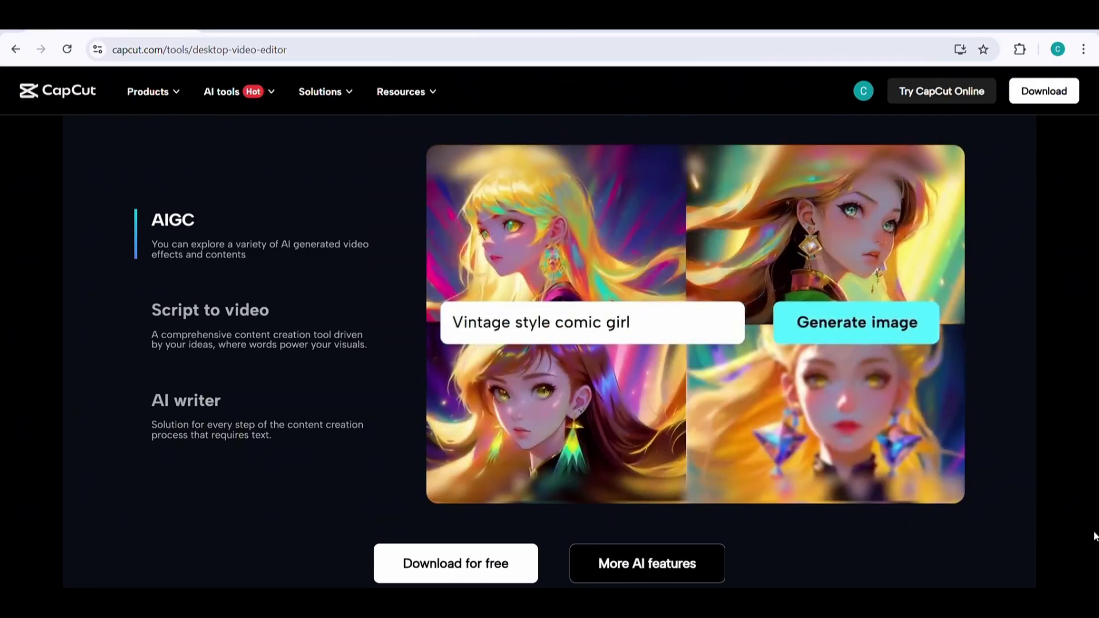
{"action": "scroll", "coordinate": [1094, 536], "scroll_direction": "down", "scroll_amount": 6}
{"action": "scroll", "coordinate": [1095, 536], "scroll_direction": "down", "scroll_amount": 20}
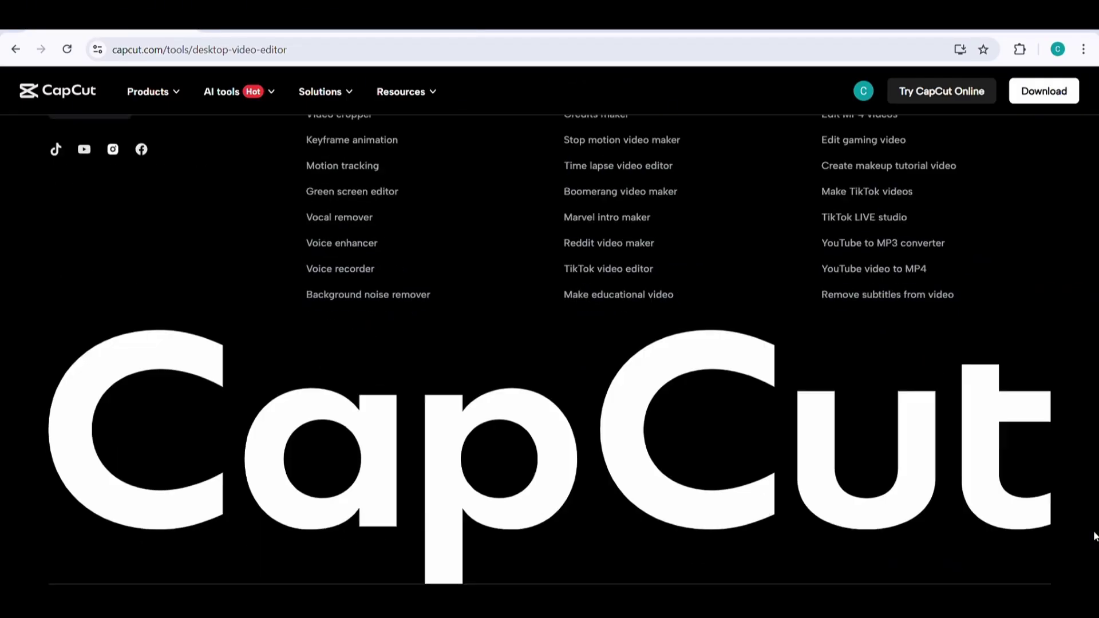
{"action": "scroll", "coordinate": [1095, 537], "scroll_direction": "up", "scroll_amount": 20}
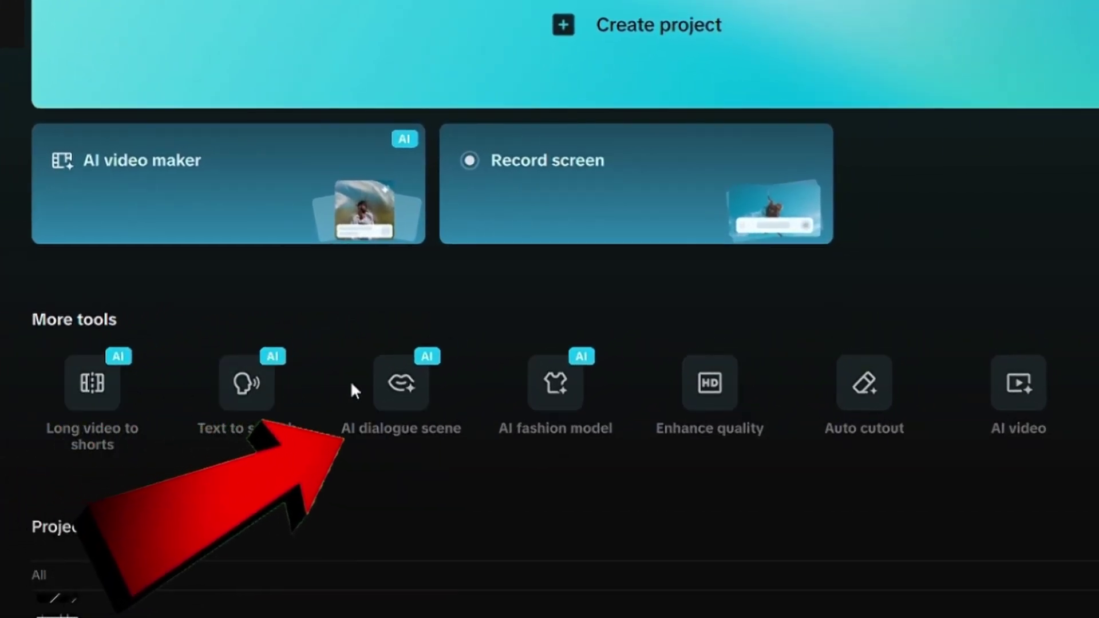
{"action": "mouse_move", "coordinate": [423, 391]}
{"action": "mouse_move", "coordinate": [559, 391]}
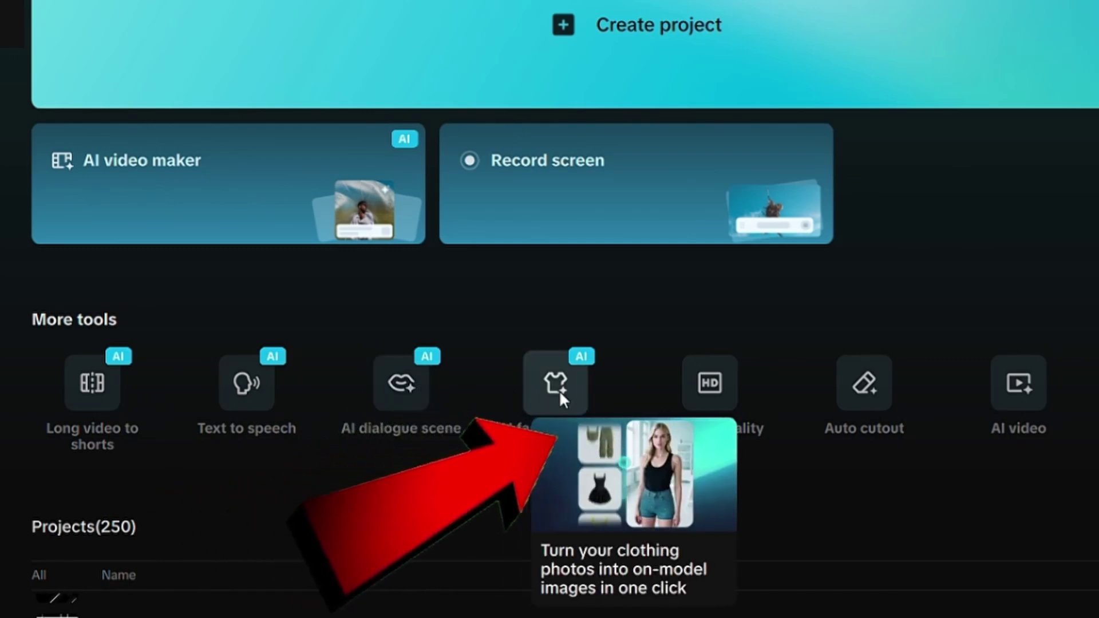
{"action": "mouse_move", "coordinate": [712, 395]}
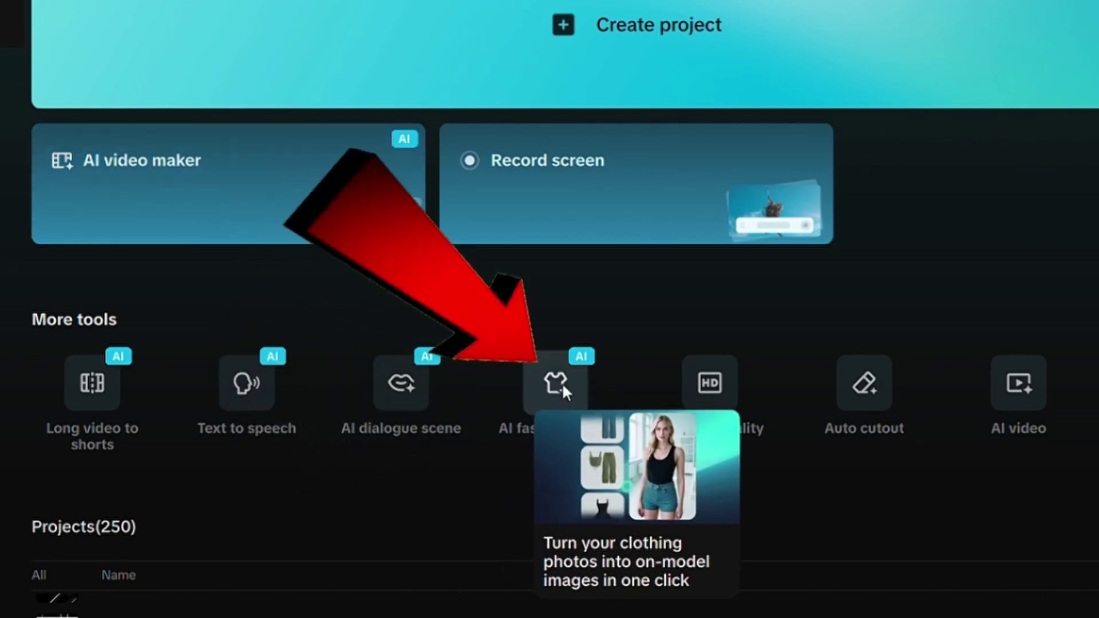
- Generate an AI fashion model image of the dress from the first two Trending poses and enlarge it
{"action": "left_click", "coordinate": [561, 382]}
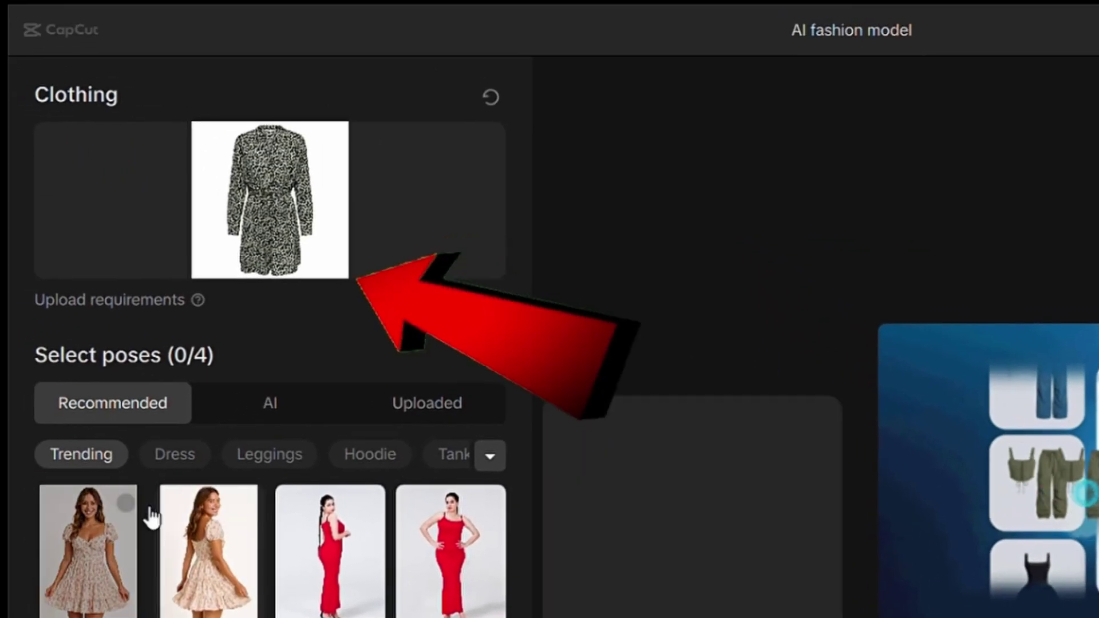
{"action": "left_click", "coordinate": [134, 512]}
{"action": "left_click", "coordinate": [246, 513]}
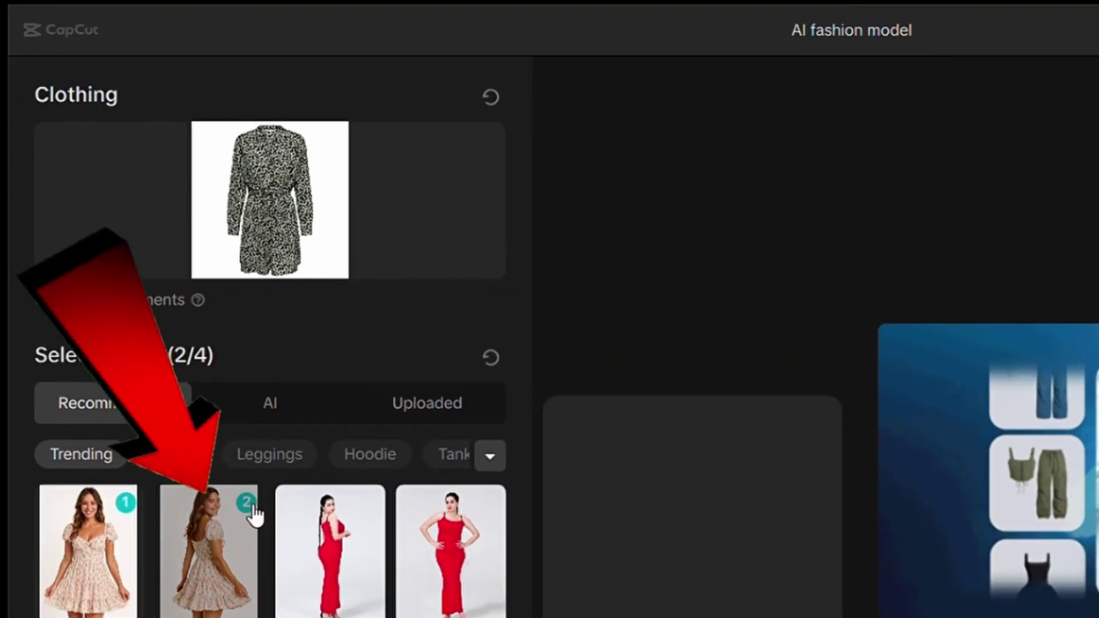
{"action": "scroll", "coordinate": [255, 515], "scroll_direction": "down", "scroll_amount": 5}
{"action": "left_click", "coordinate": [414, 576]}
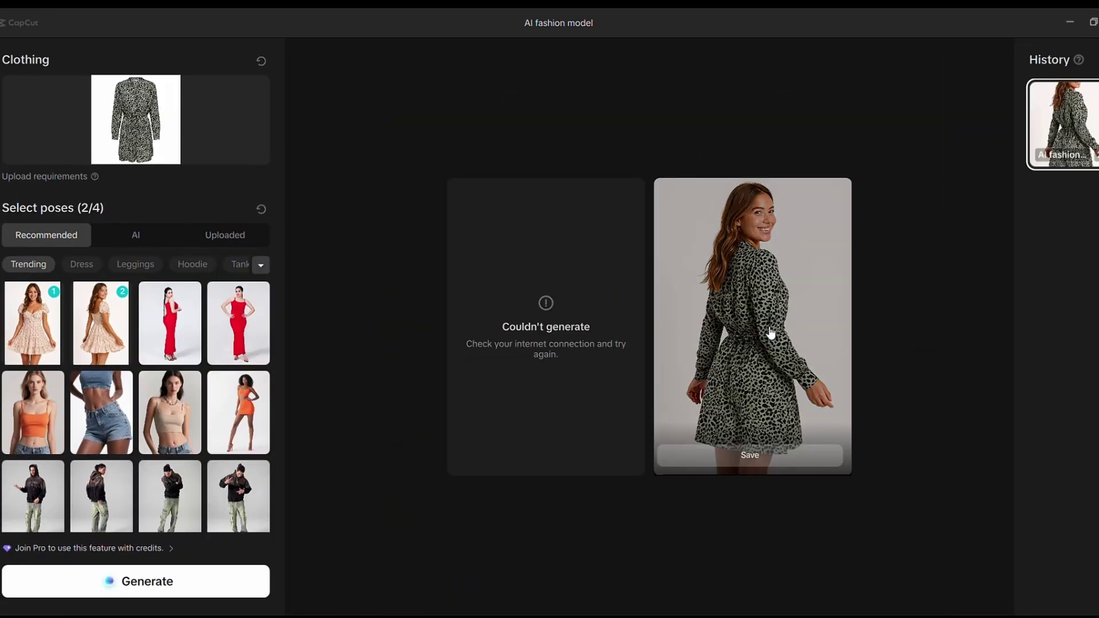
{"action": "left_click", "coordinate": [768, 338]}
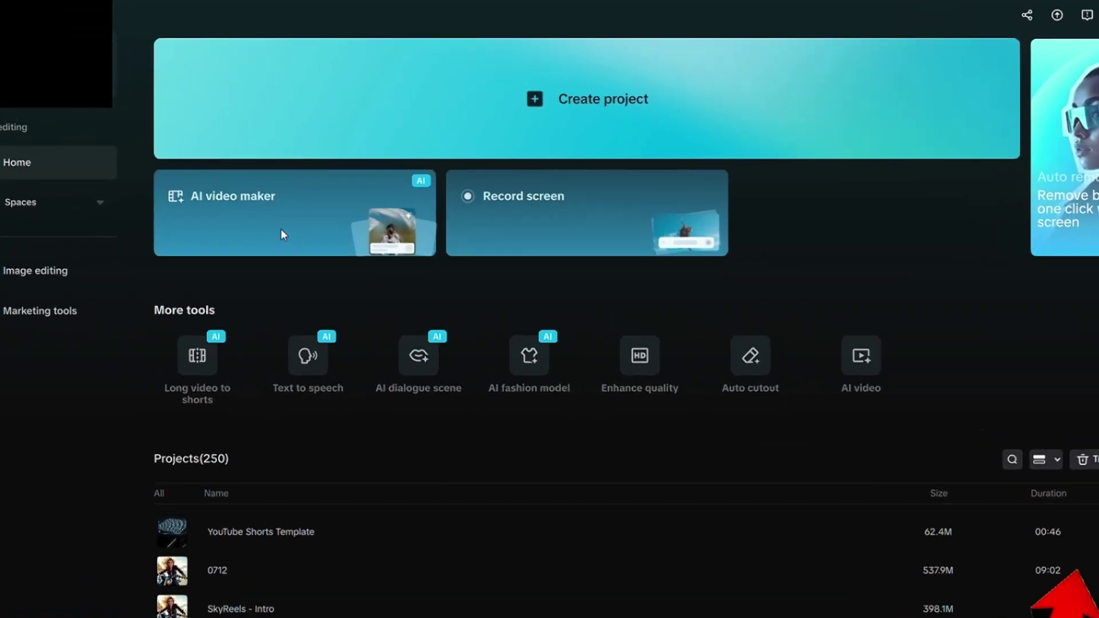
- In AI video maker, browse the AI templates carousel, then start a new project
{"action": "left_click", "coordinate": [284, 229]}
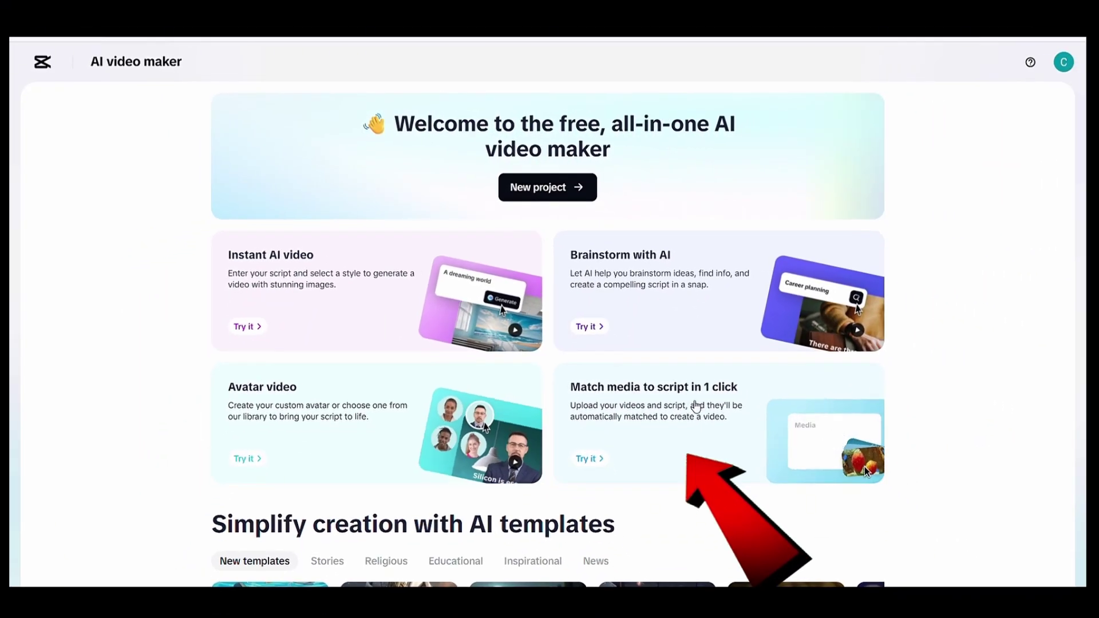
{"action": "scroll", "coordinate": [1057, 365], "scroll_direction": "down", "scroll_amount": 5}
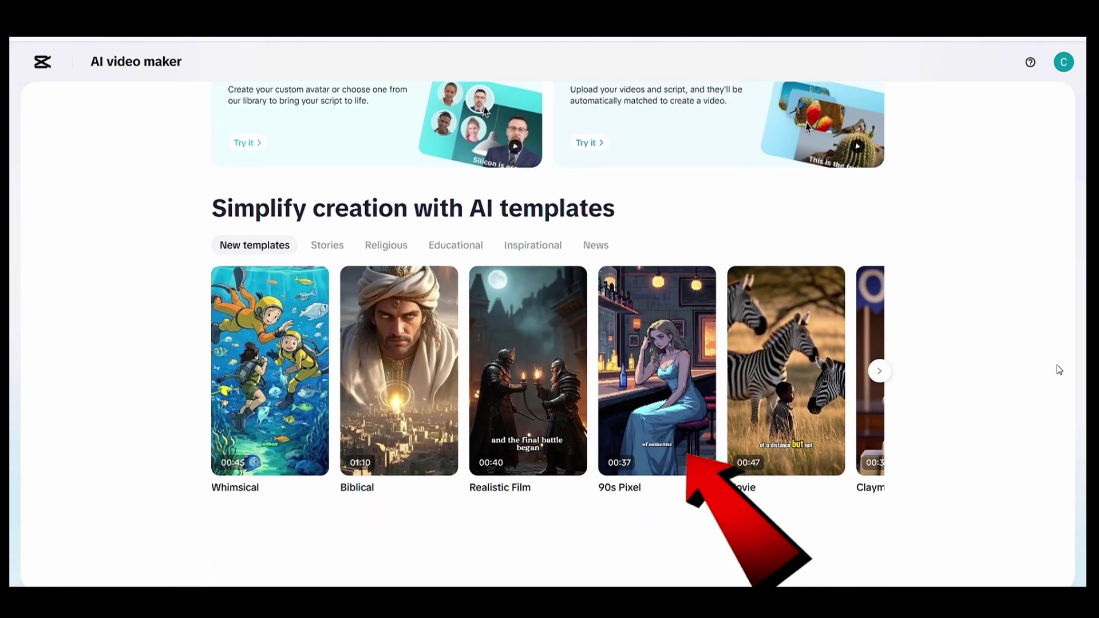
{"action": "left_click", "coordinate": [880, 360]}
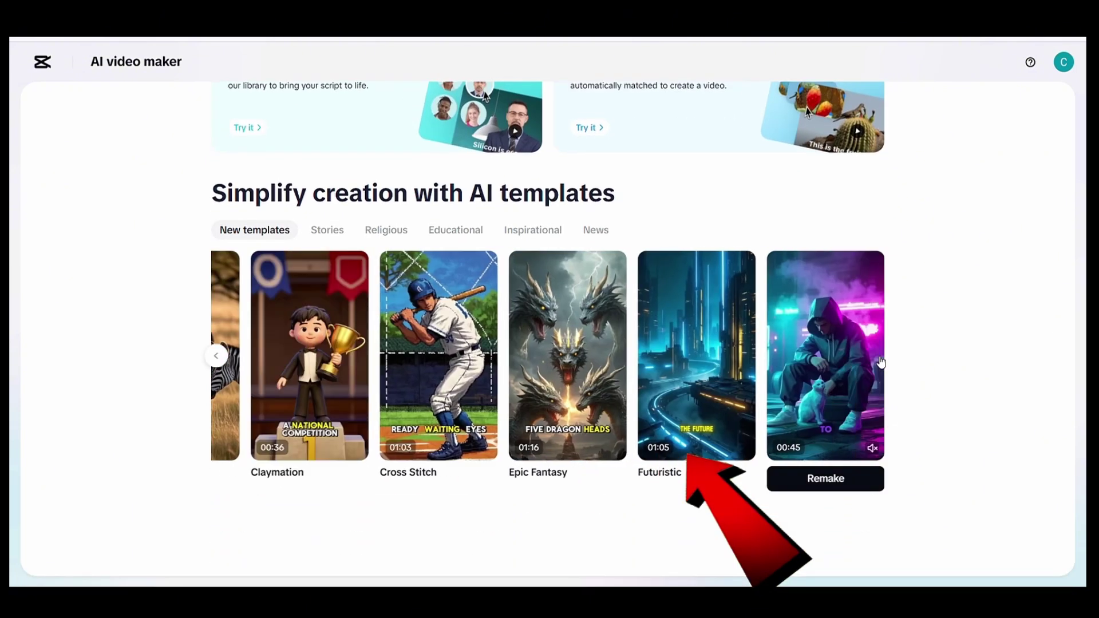
{"action": "mouse_move", "coordinate": [328, 356]}
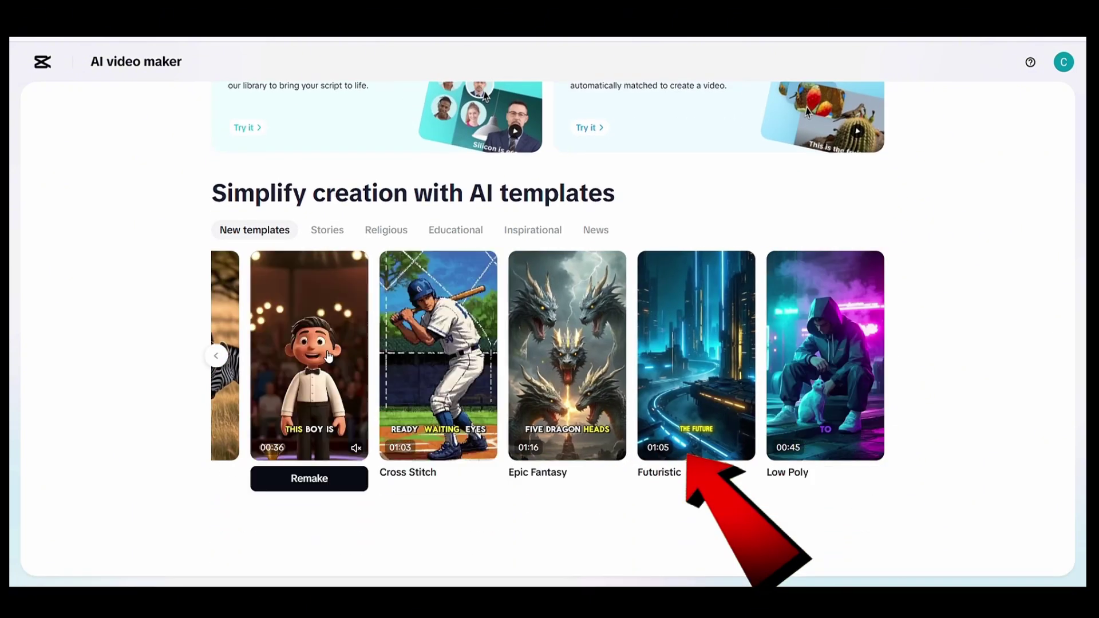
{"action": "mouse_move", "coordinate": [747, 360]}
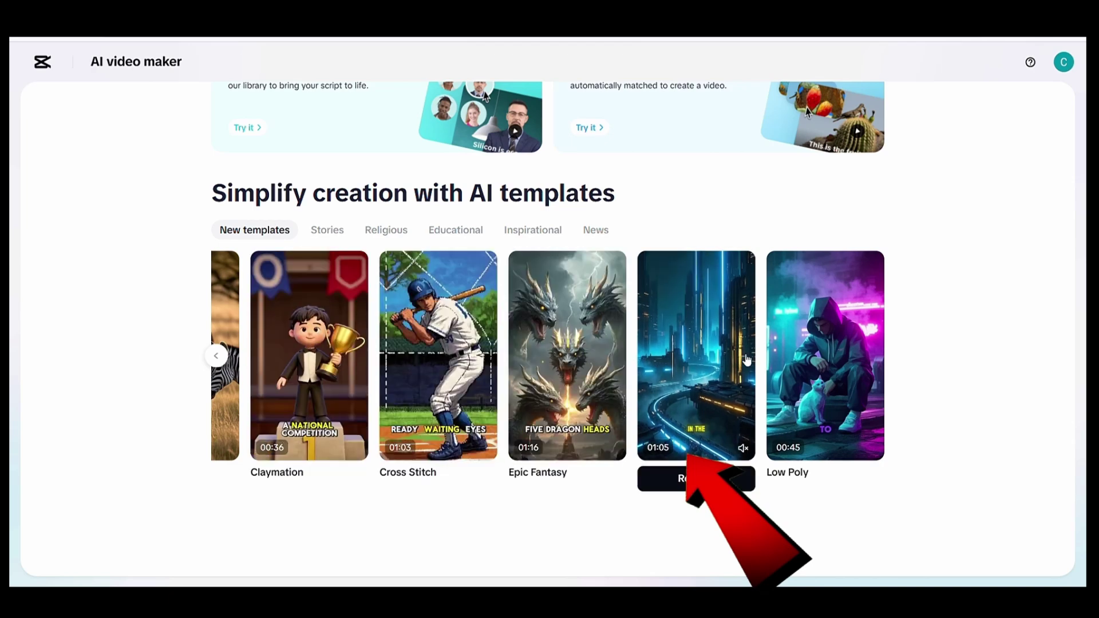
{"action": "scroll", "coordinate": [959, 241], "scroll_direction": "up", "scroll_amount": 5}
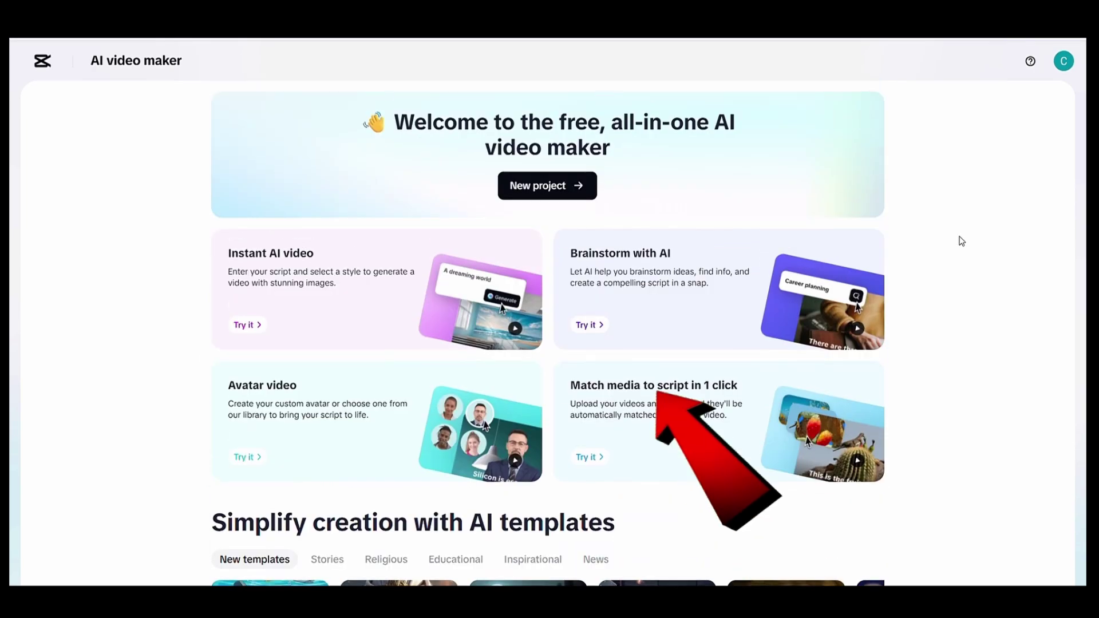
{"action": "left_click", "coordinate": [568, 191]}
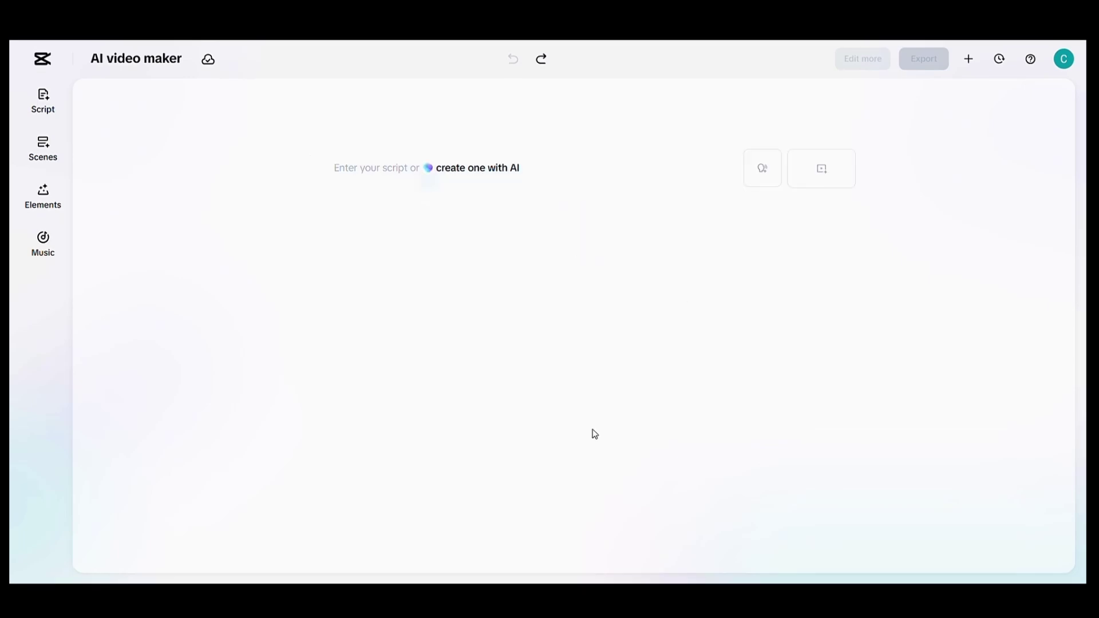
- Paste a ready-made story into the script, then undo it
{"action": "left_click", "coordinate": [344, 169]}
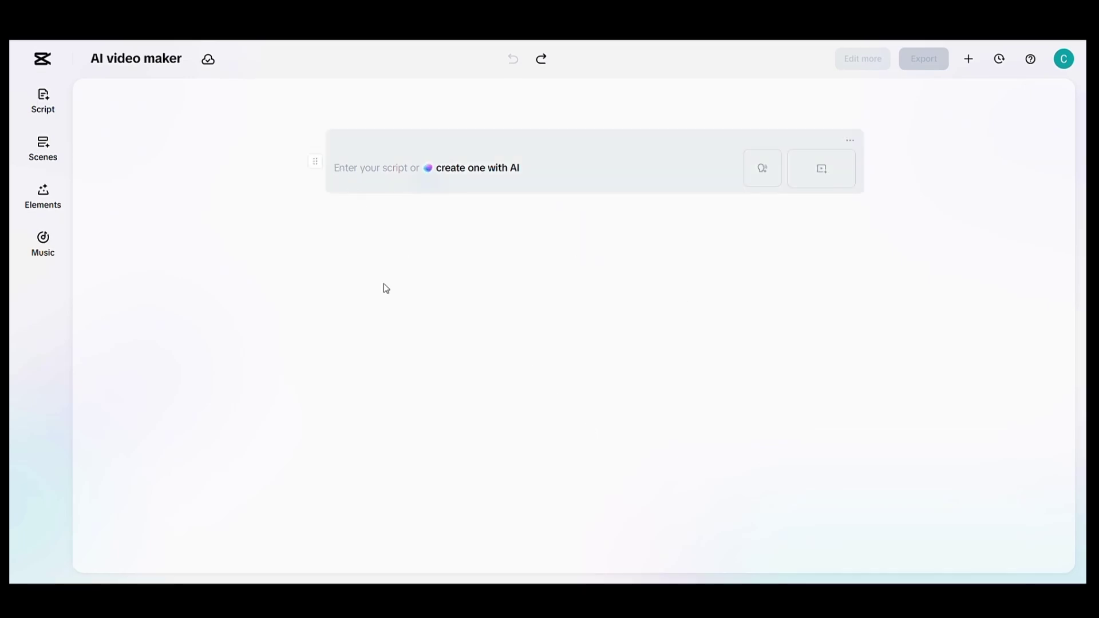
{"action": "key", "text": "ctrl+v"}
{"action": "left_click", "coordinate": [234, 341]}
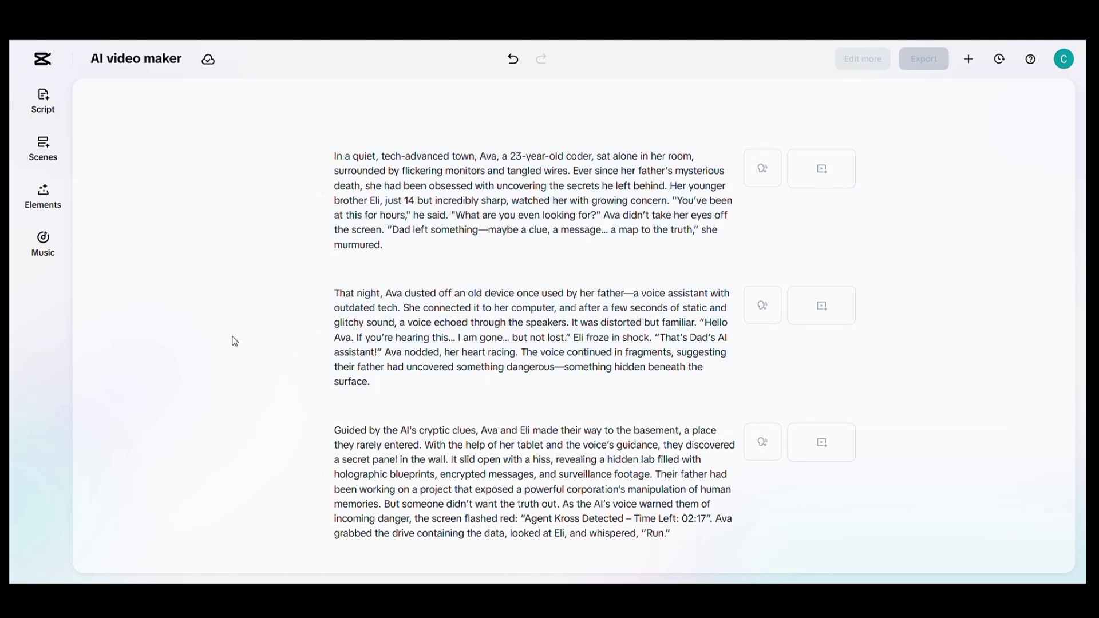
{"action": "key", "text": "ctrl+z"}
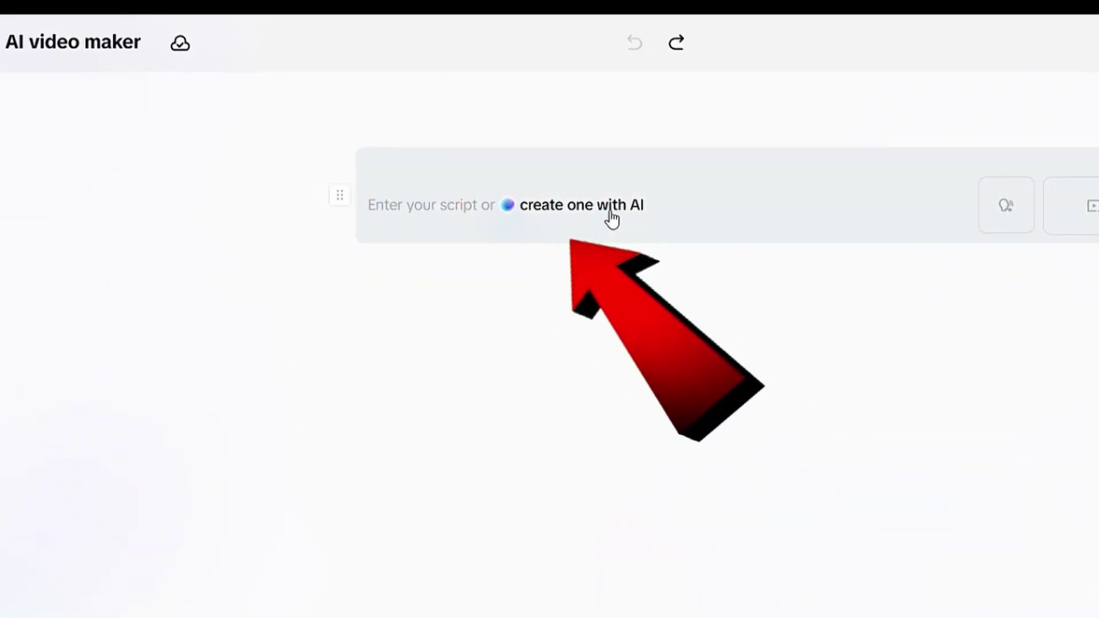
- Have AI write the script with topic 'Shark Facts' and the pasted five-shark key points
{"action": "left_click", "coordinate": [611, 212]}
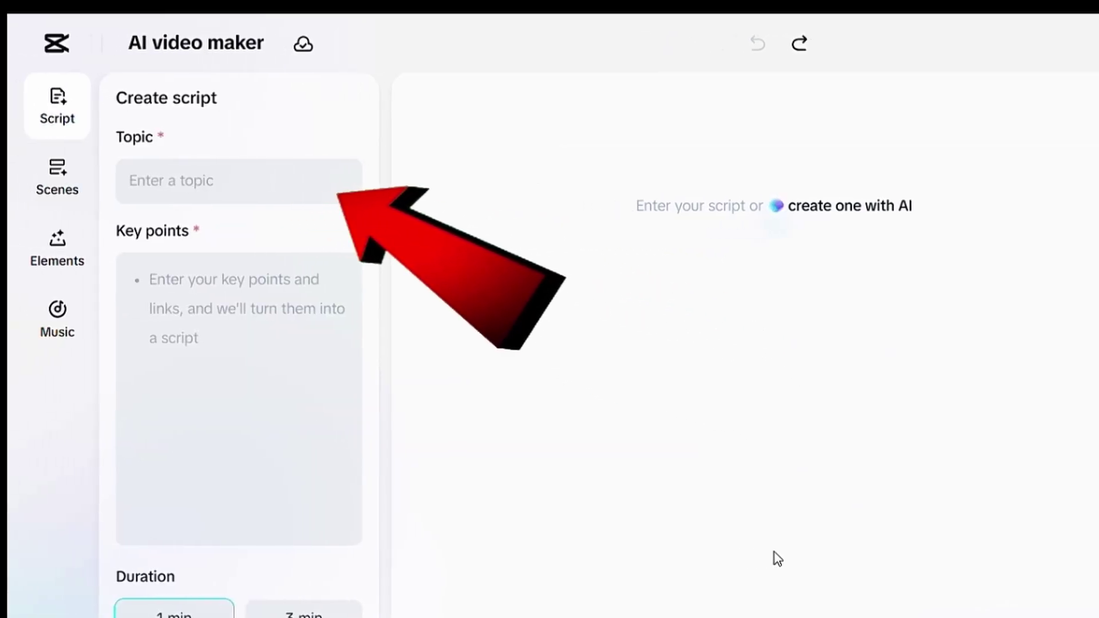
{"action": "left_click", "coordinate": [118, 150]}
{"action": "type", "text": "S"}
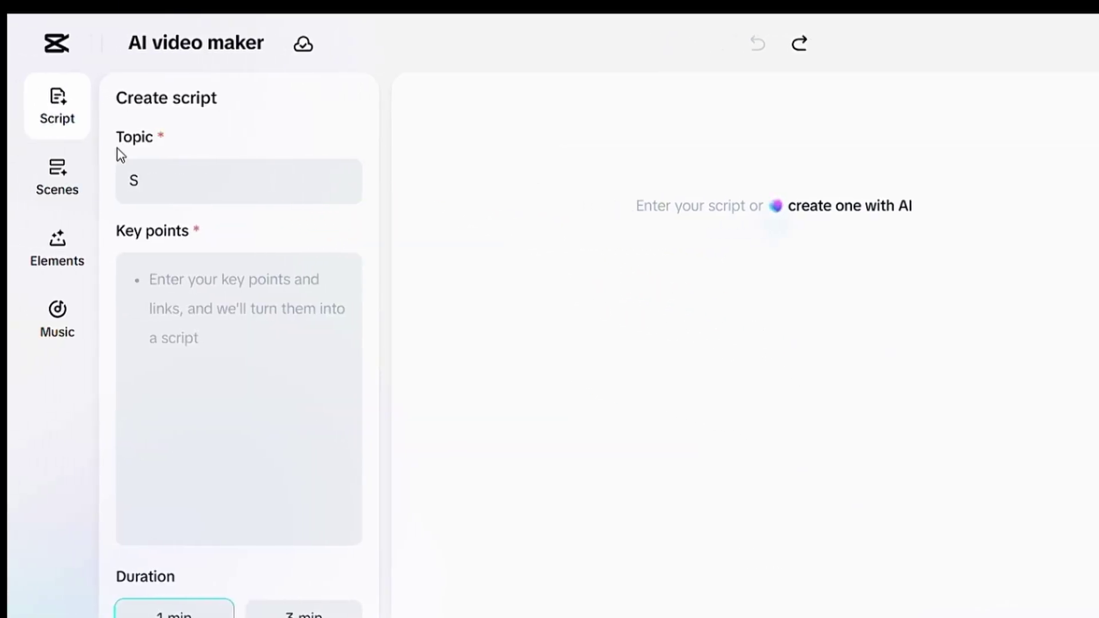
{"action": "type", "text": "hark Facts"}
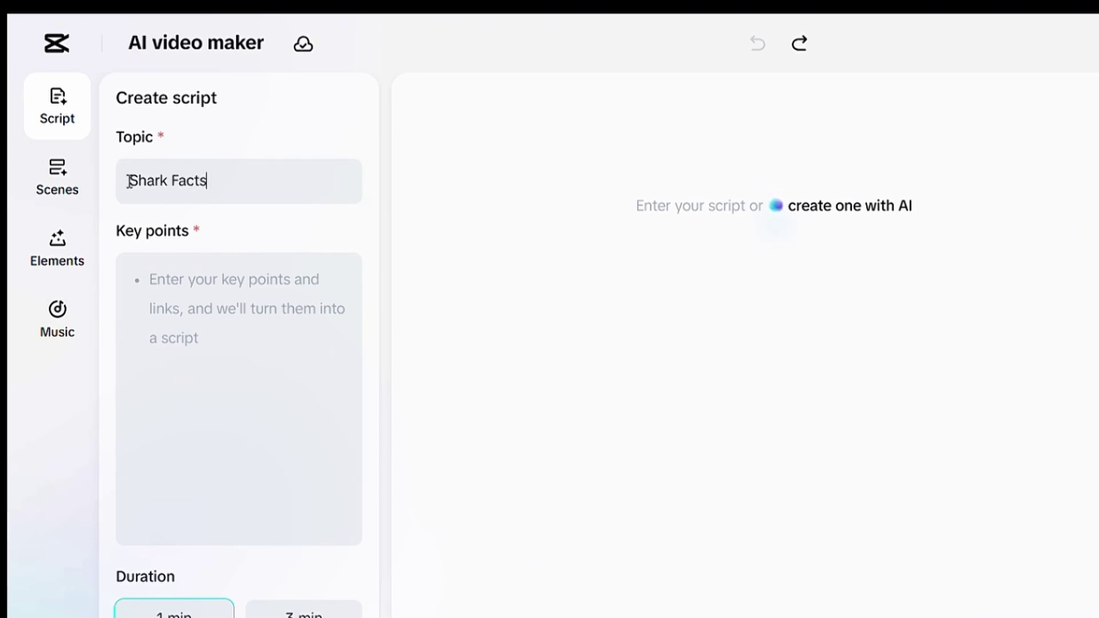
{"action": "left_click", "coordinate": [150, 281]}
{"action": "type", "text": "\"Create an engaging video based on five interesting shark facts. Include the tiger shark, bull shark, hammerhead shark, great white shark, and whale shark.\""}
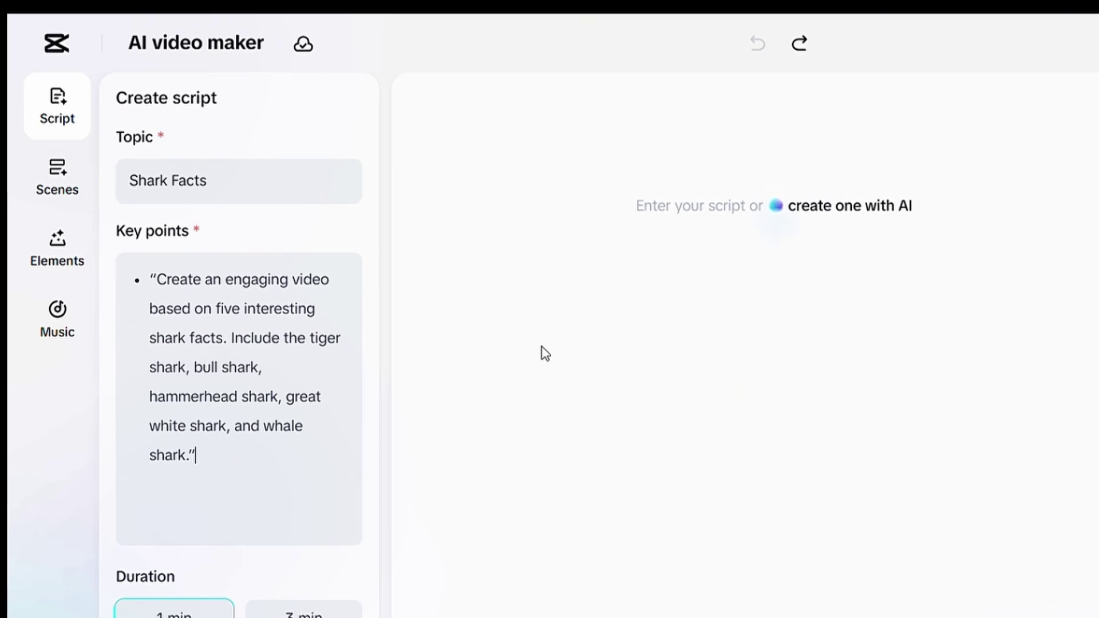
- Set a 3-minute length, require an engaging, intriguing first-10-second hook, and create the script
{"action": "scroll", "coordinate": [373, 395], "scroll_direction": "down", "scroll_amount": 5}
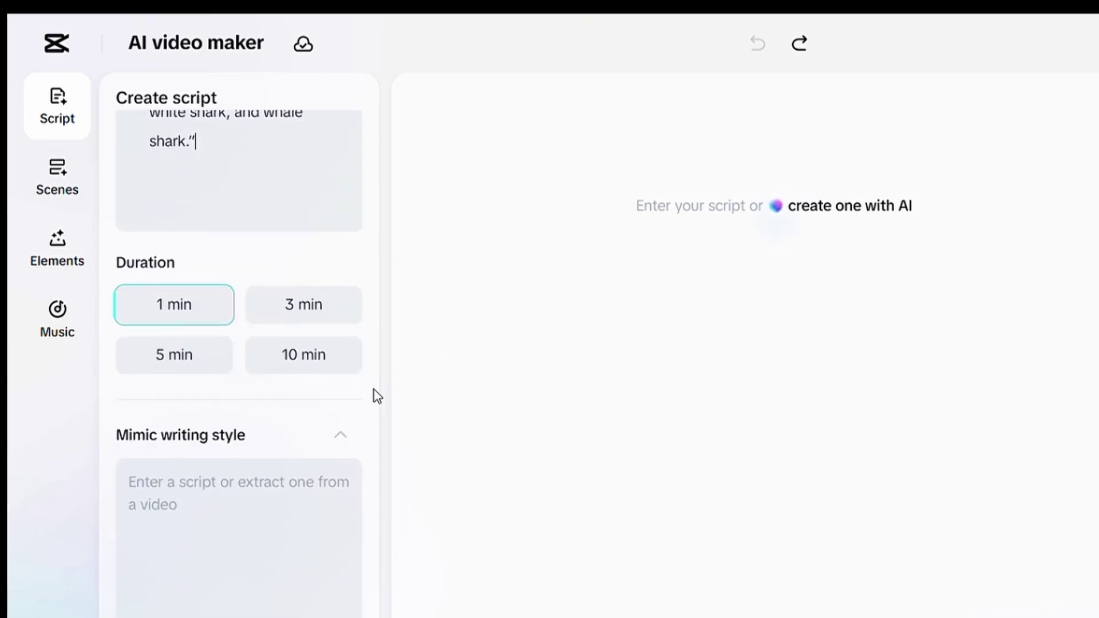
{"action": "scroll", "coordinate": [377, 396], "scroll_direction": "down", "scroll_amount": 1}
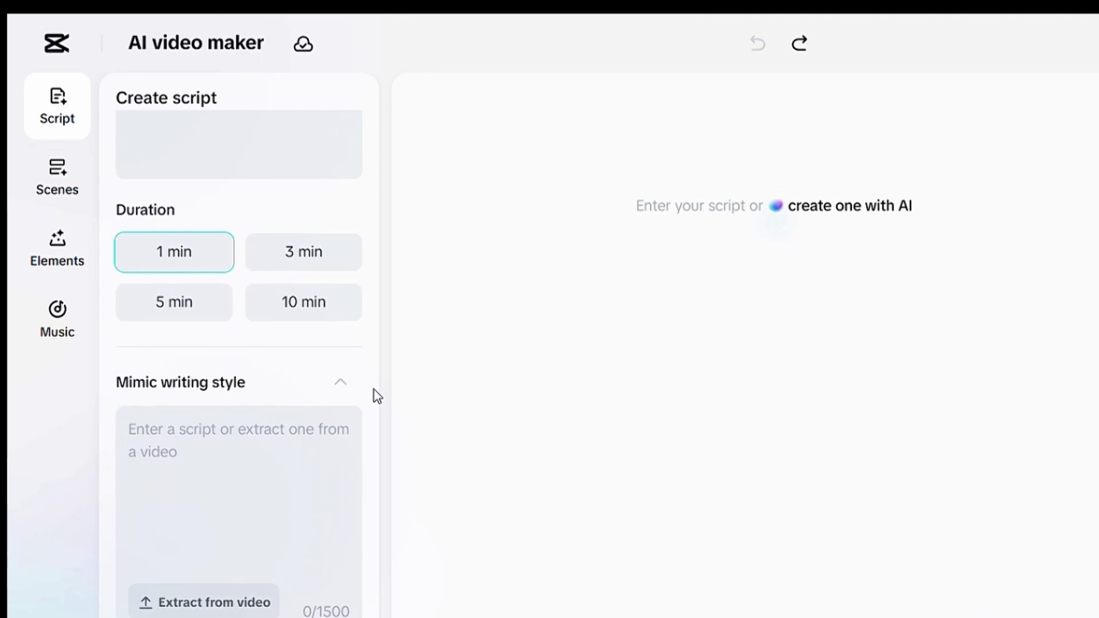
{"action": "left_click", "coordinate": [298, 264]}
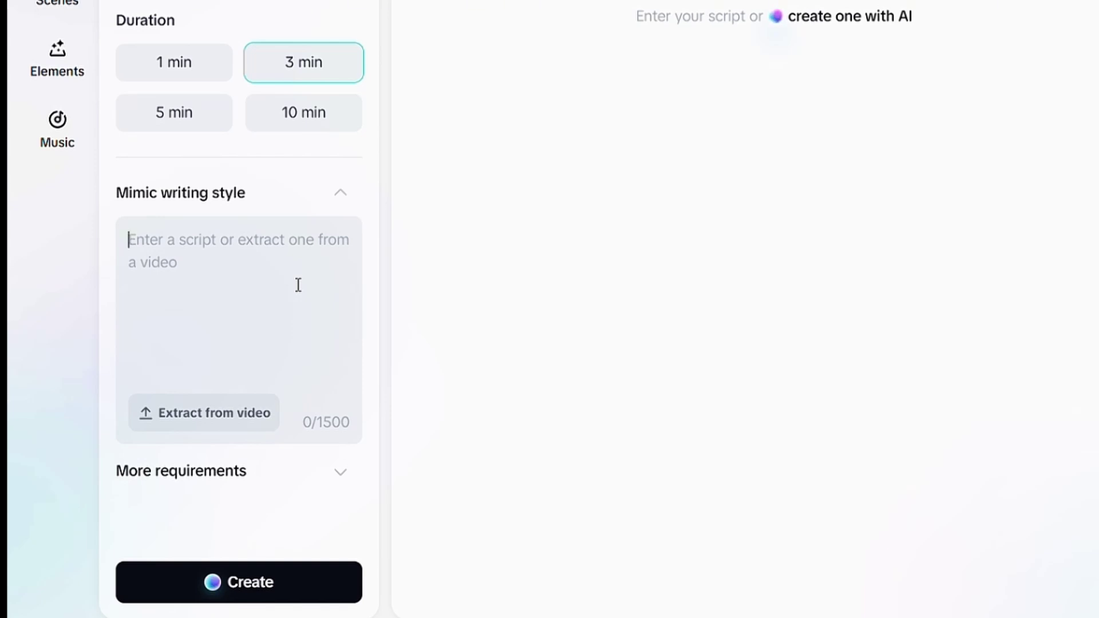
{"action": "left_click", "coordinate": [341, 473]}
{"action": "scroll", "coordinate": [336, 459], "scroll_direction": "down", "scroll_amount": 2}
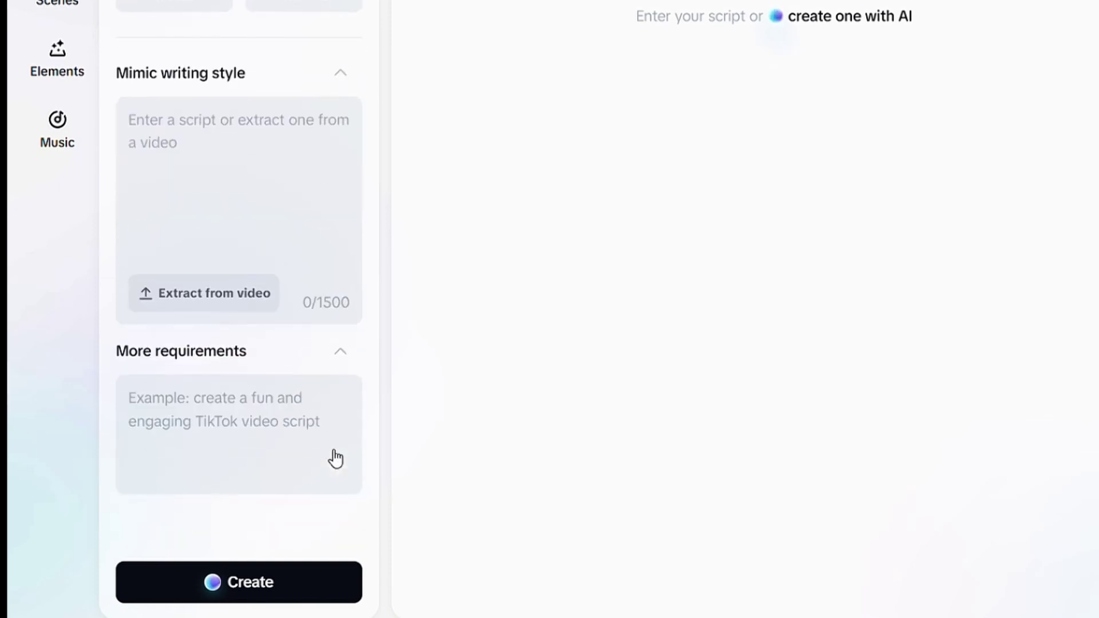
{"action": "left_click", "coordinate": [174, 412]}
{"action": "type", "text": "The First 10 seconds - which is the h"}
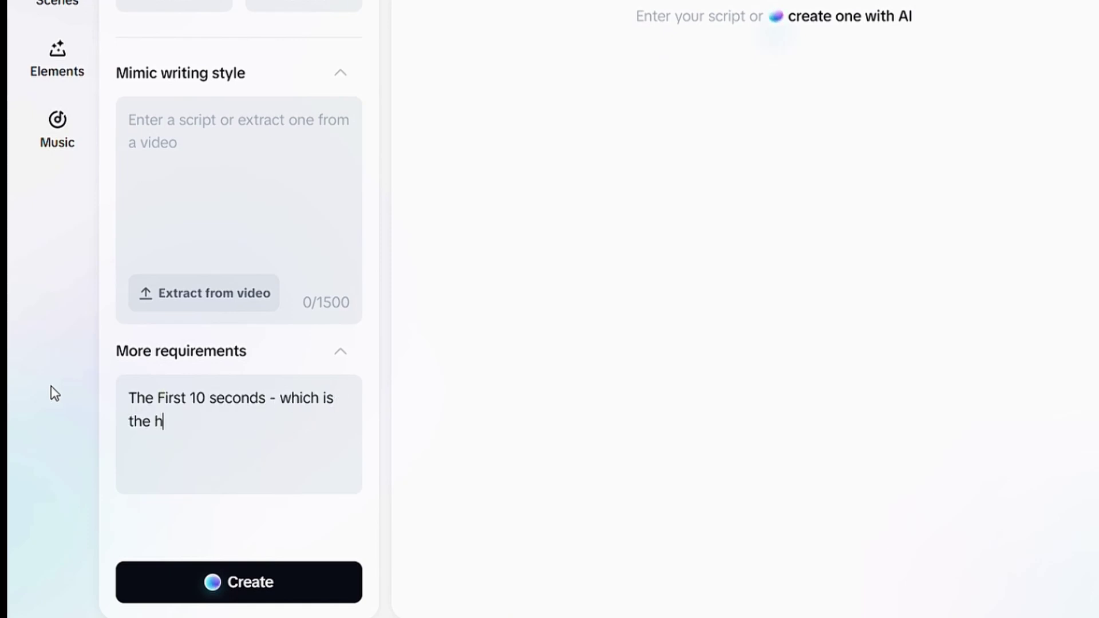
{"action": "type", "text": "ook - should be as engaging and intriguing as possible."}
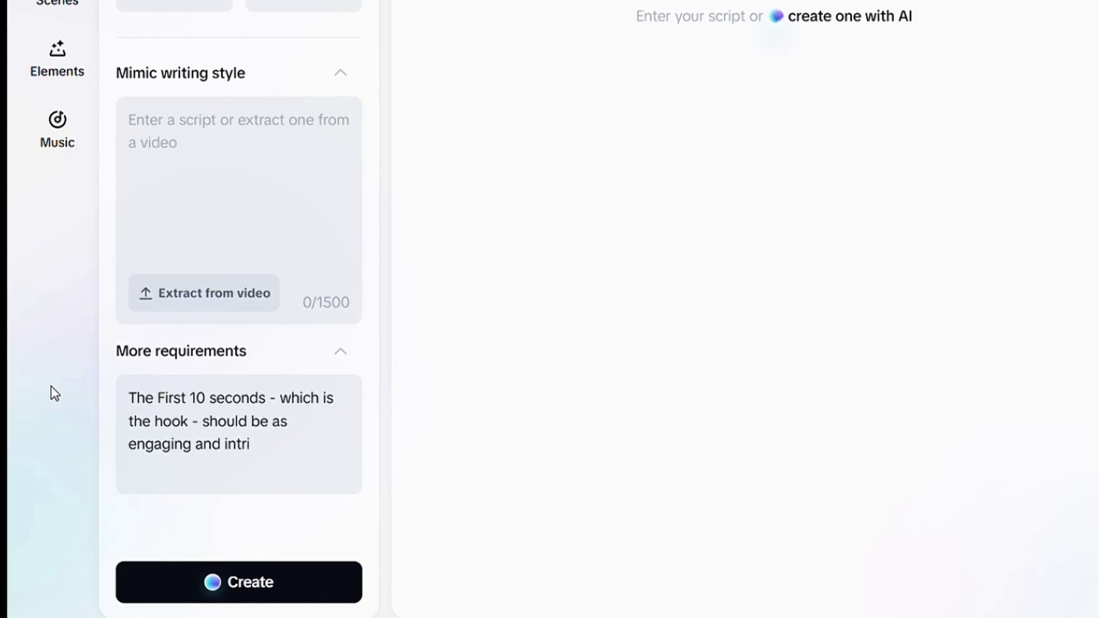
{"action": "left_click", "coordinate": [251, 585]}
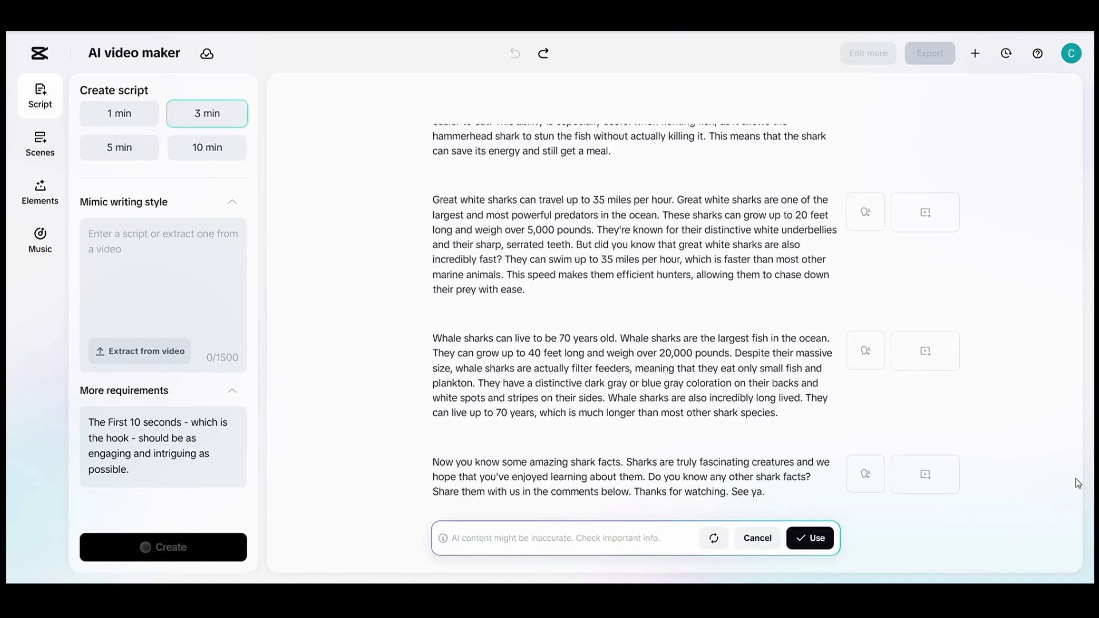
- Scroll back to the top of the accepted 'Five incredible shark facts' script
{"action": "scroll", "coordinate": [952, 332], "scroll_direction": "up", "scroll_amount": 10}
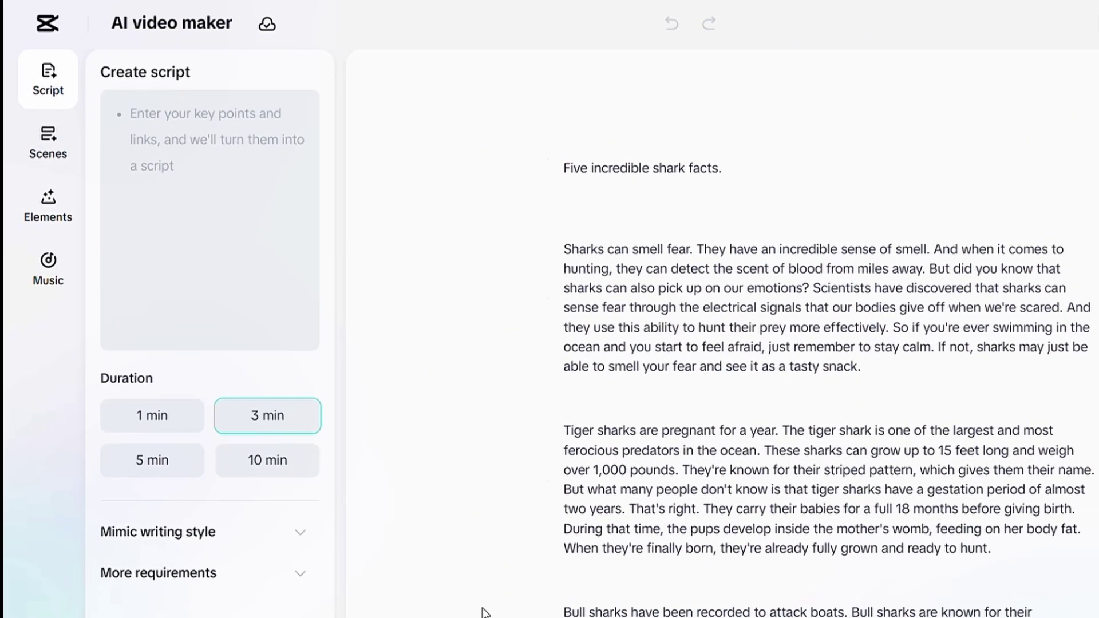
- Browse the avatar options in the Scenes panel
{"action": "left_click", "coordinate": [63, 154]}
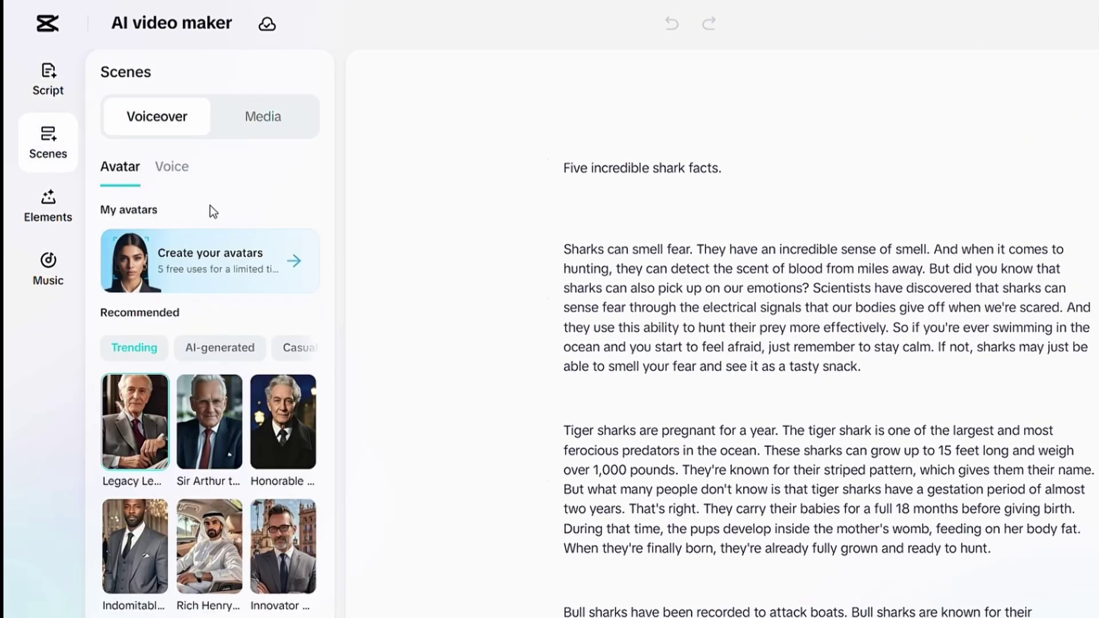
{"action": "scroll", "coordinate": [309, 226], "scroll_direction": "down", "scroll_amount": 2}
{"action": "scroll", "coordinate": [307, 221], "scroll_direction": "down", "scroll_amount": 2}
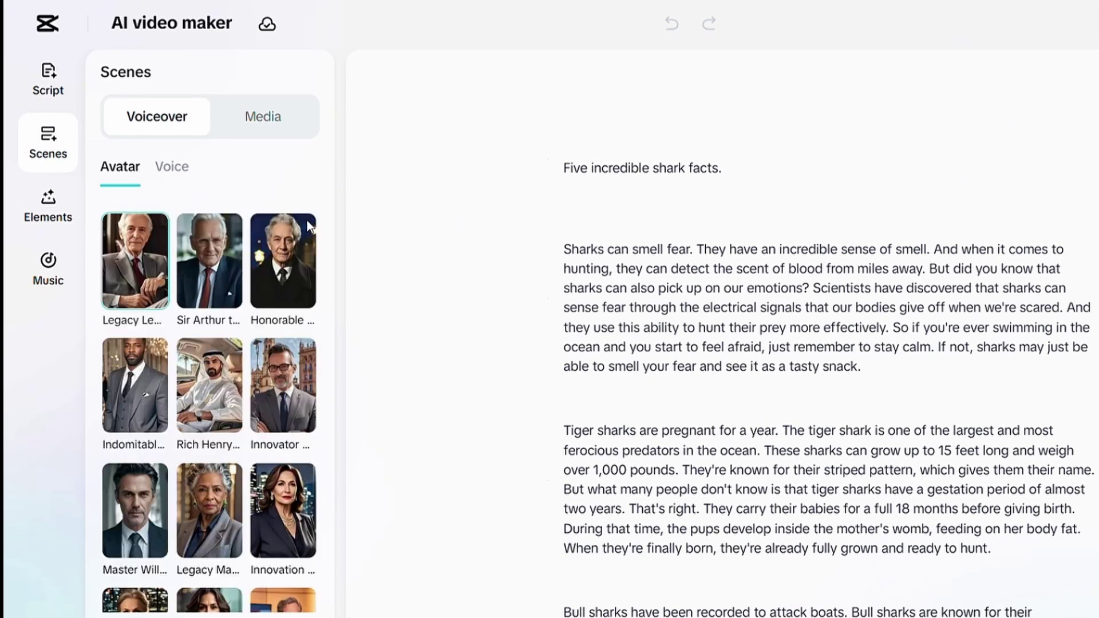
{"action": "scroll", "coordinate": [307, 220], "scroll_direction": "up", "scroll_amount": 2}
{"action": "mouse_move", "coordinate": [133, 322]}
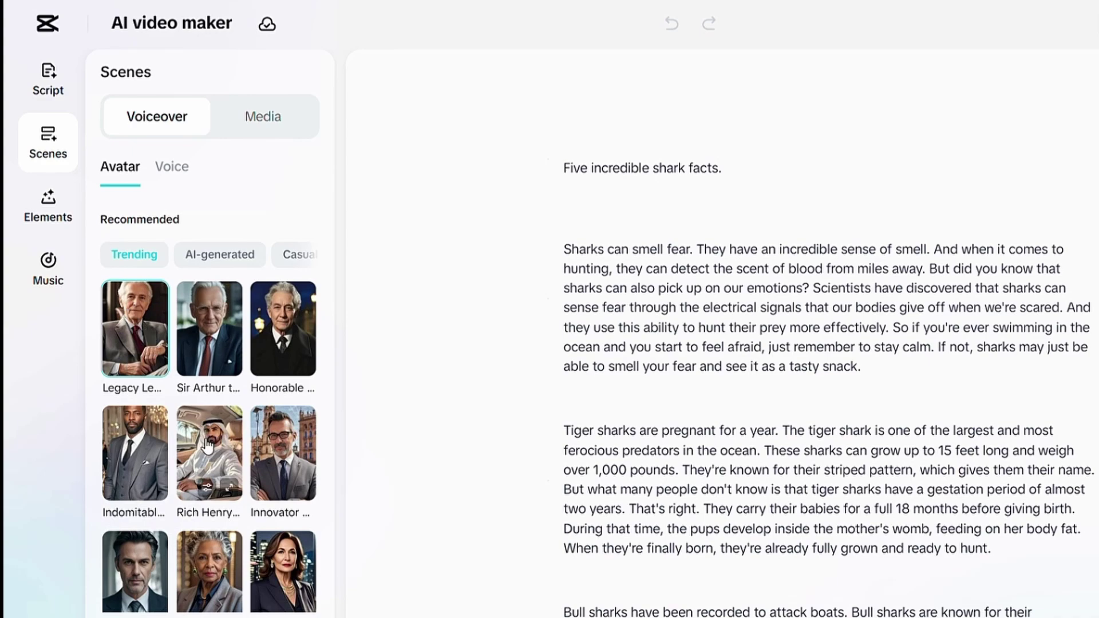
{"action": "scroll", "coordinate": [217, 426], "scroll_direction": "down", "scroll_amount": 15}
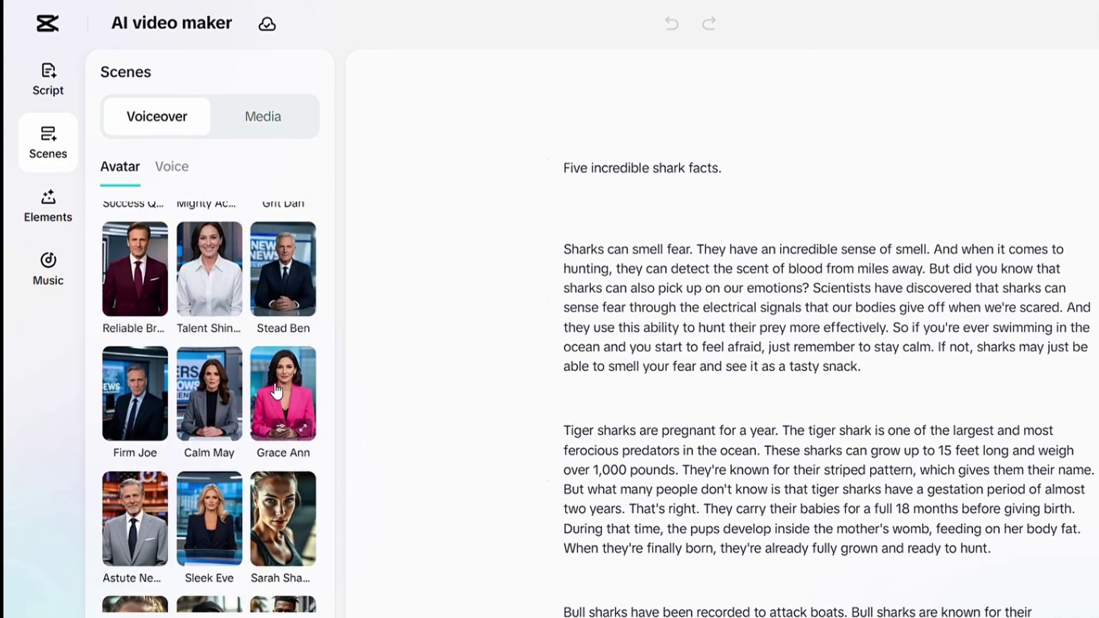
{"action": "scroll", "coordinate": [277, 391], "scroll_direction": "up", "scroll_amount": 20}
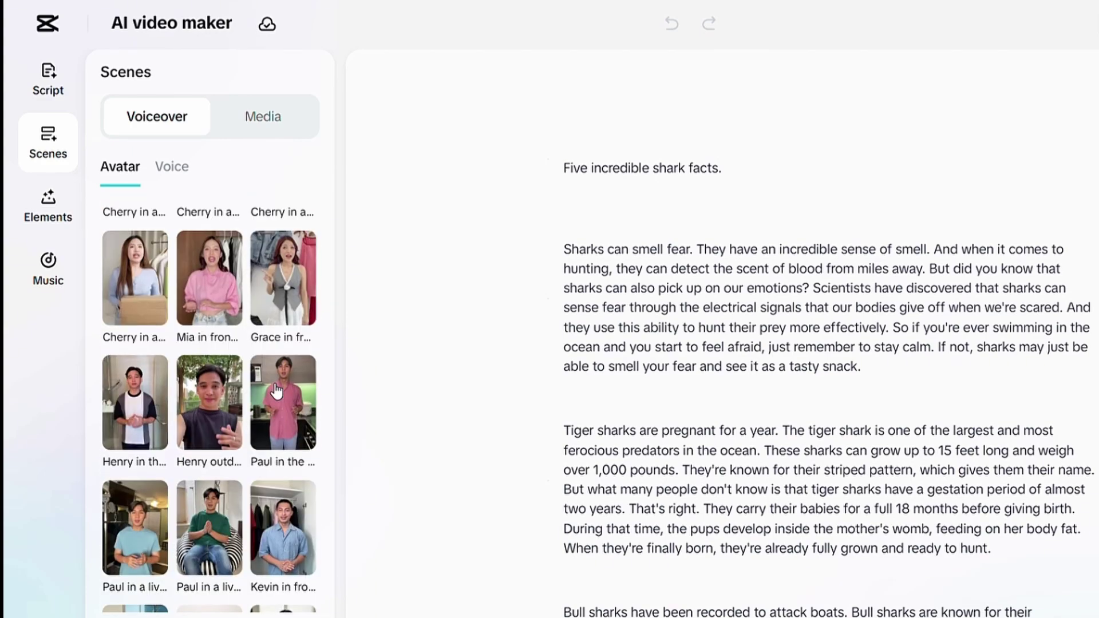
{"action": "scroll", "coordinate": [246, 434], "scroll_direction": "down", "scroll_amount": 10}
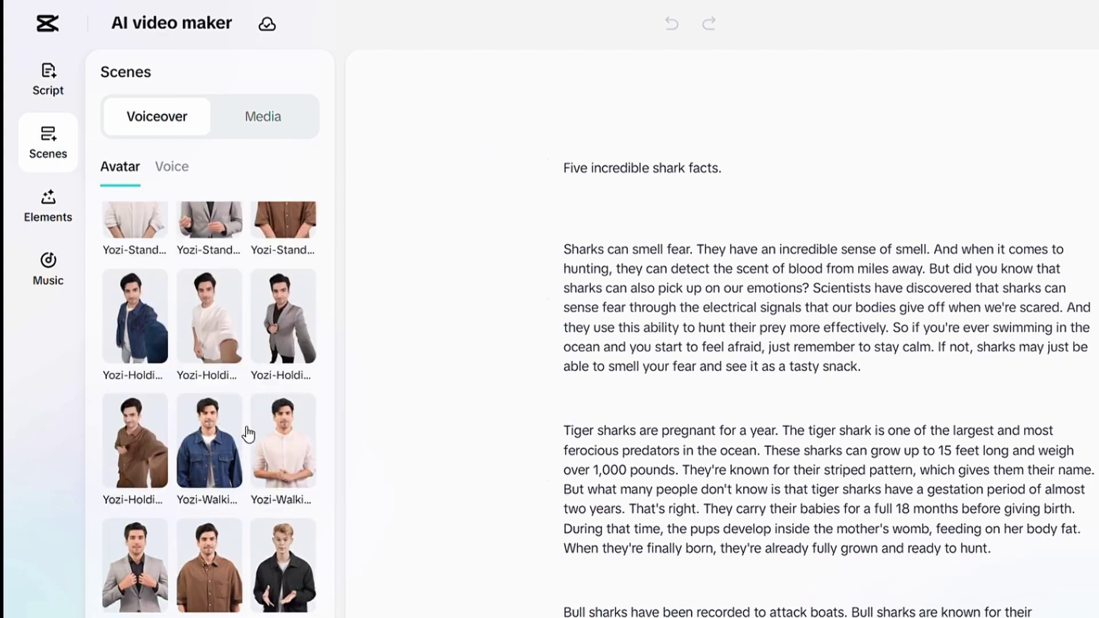
{"action": "scroll", "coordinate": [248, 434], "scroll_direction": "up", "scroll_amount": 15}
- Preview the Drag Boy, Epic Male, Sir British Narrator and Richard voices, then choose Richard
{"action": "left_click", "coordinate": [181, 181]}
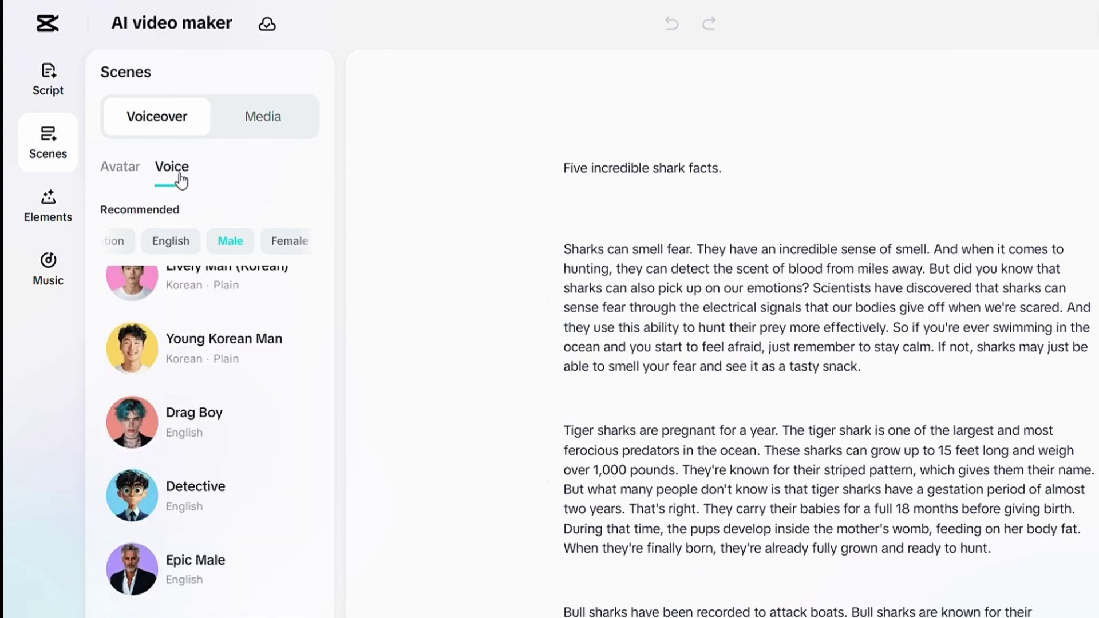
{"action": "scroll", "coordinate": [324, 381], "scroll_direction": "up", "scroll_amount": 5}
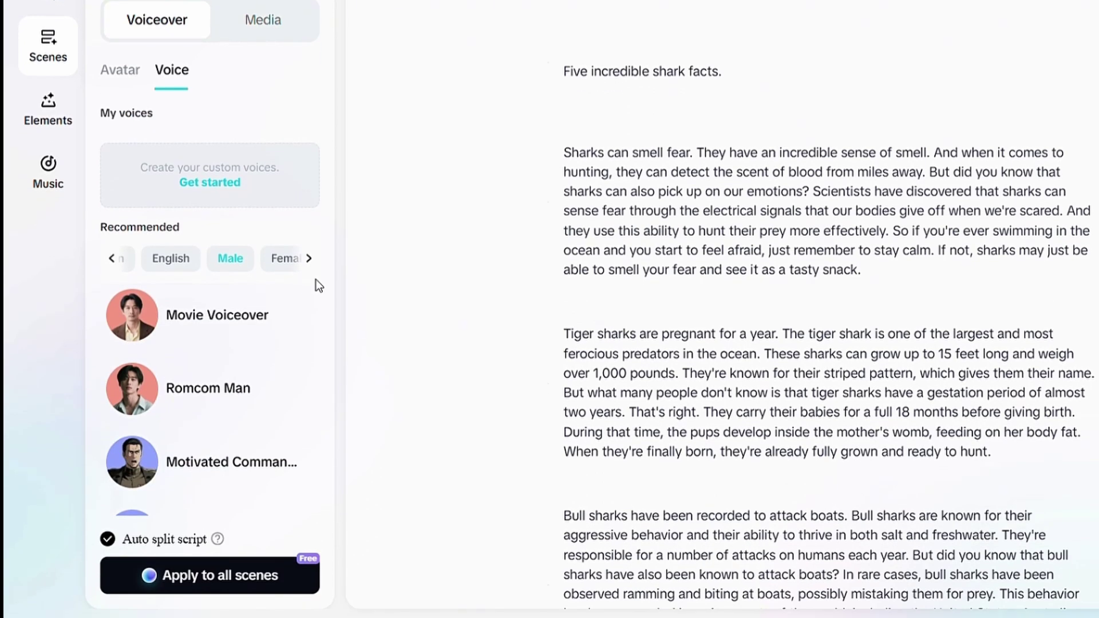
{"action": "mouse_move", "coordinate": [174, 325]}
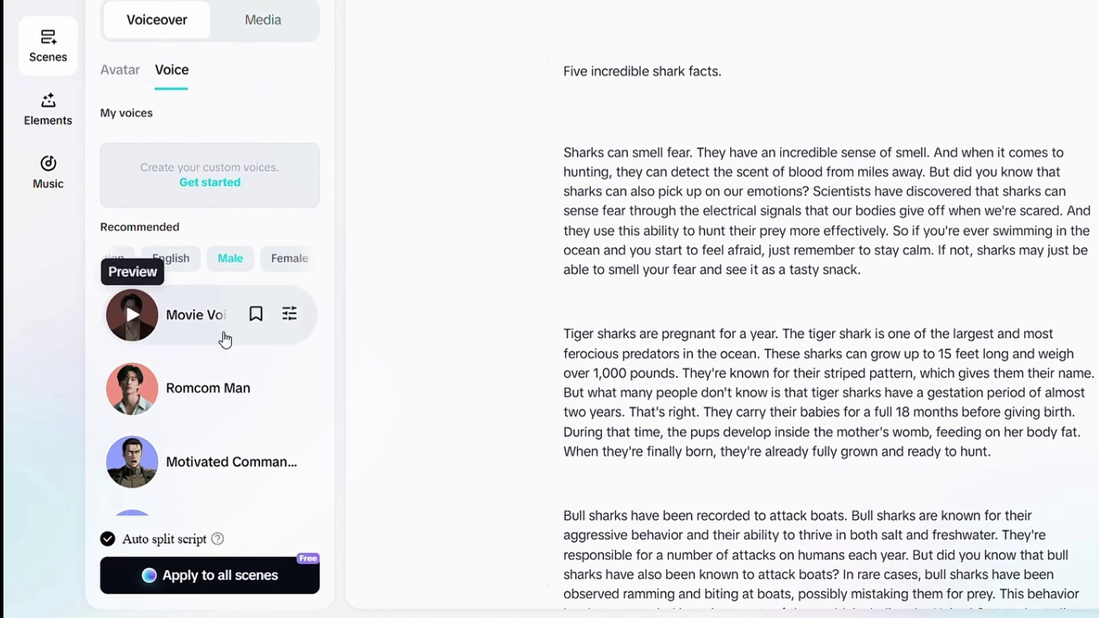
{"action": "scroll", "coordinate": [236, 337], "scroll_direction": "down", "scroll_amount": 5}
{"action": "left_click", "coordinate": [134, 326]}
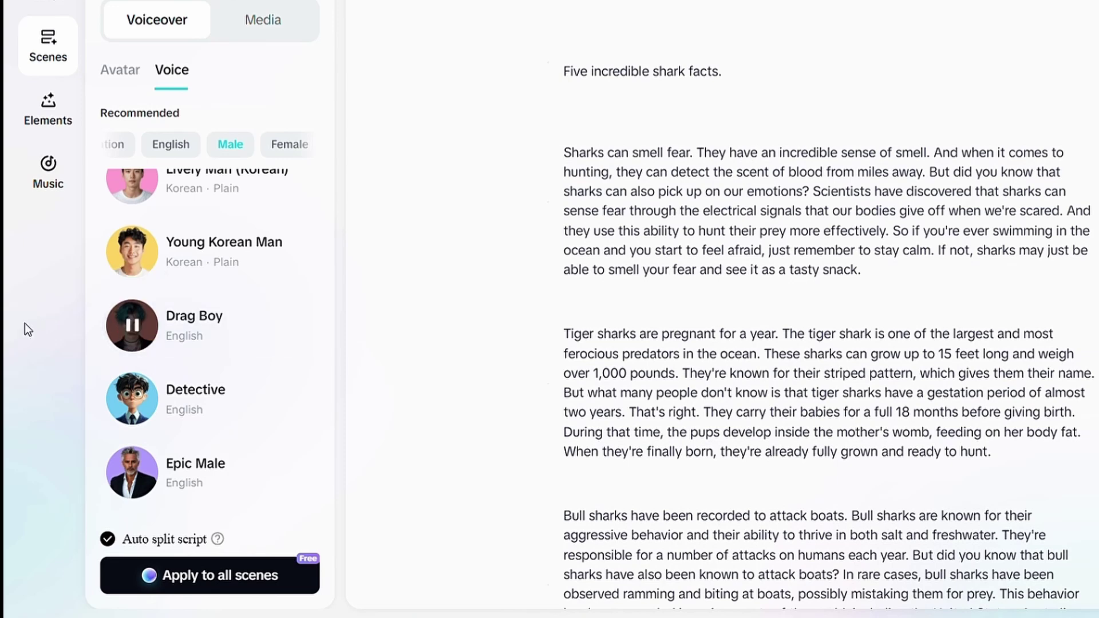
{"action": "scroll", "coordinate": [172, 321], "scroll_direction": "down", "scroll_amount": 3}
{"action": "left_click", "coordinate": [140, 295]}
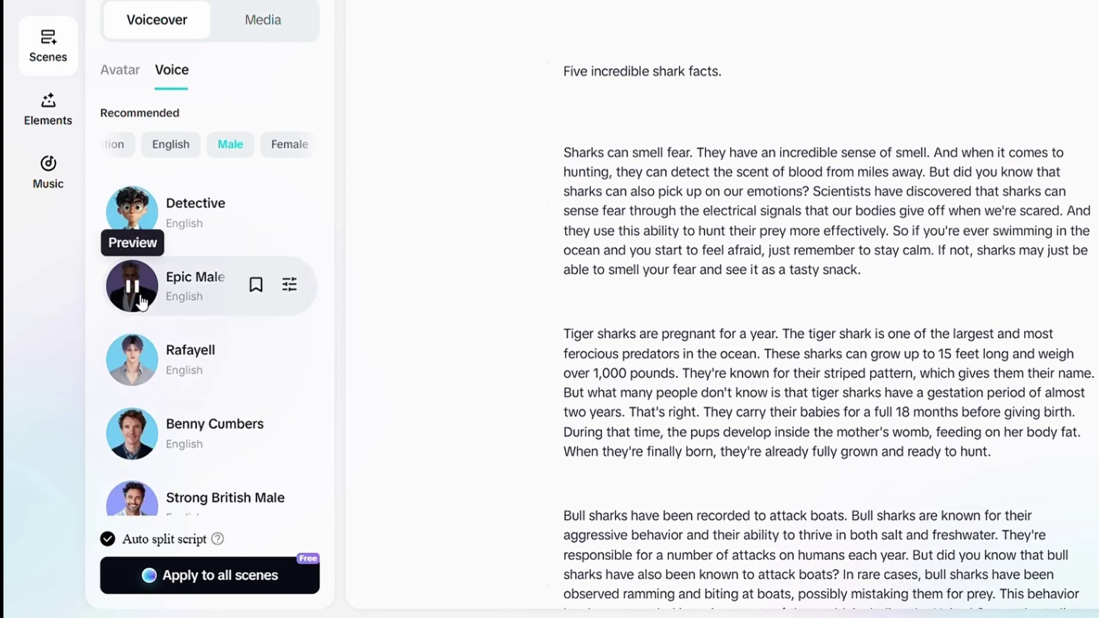
{"action": "scroll", "coordinate": [140, 319], "scroll_direction": "down", "scroll_amount": 4}
{"action": "left_click", "coordinate": [141, 310]}
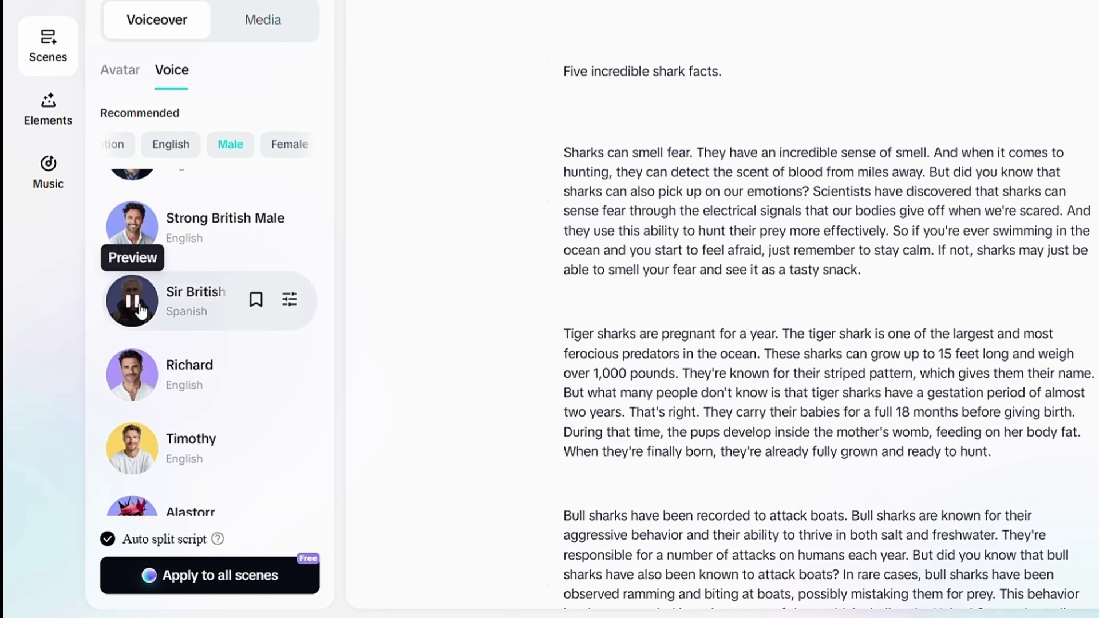
{"action": "mouse_move", "coordinate": [136, 379]}
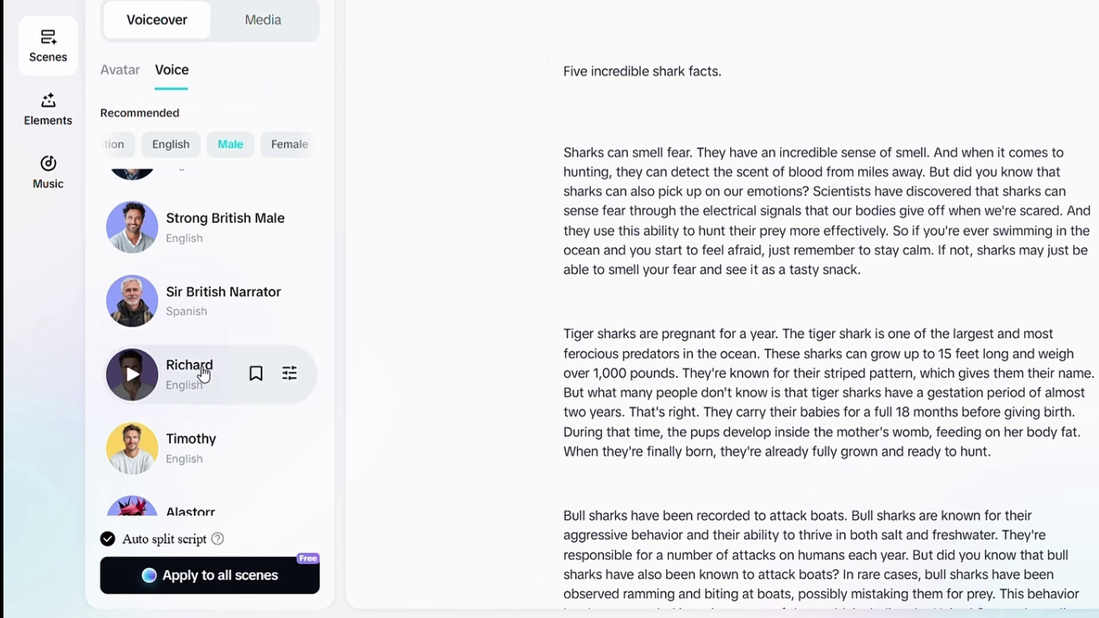
{"action": "left_click", "coordinate": [135, 377]}
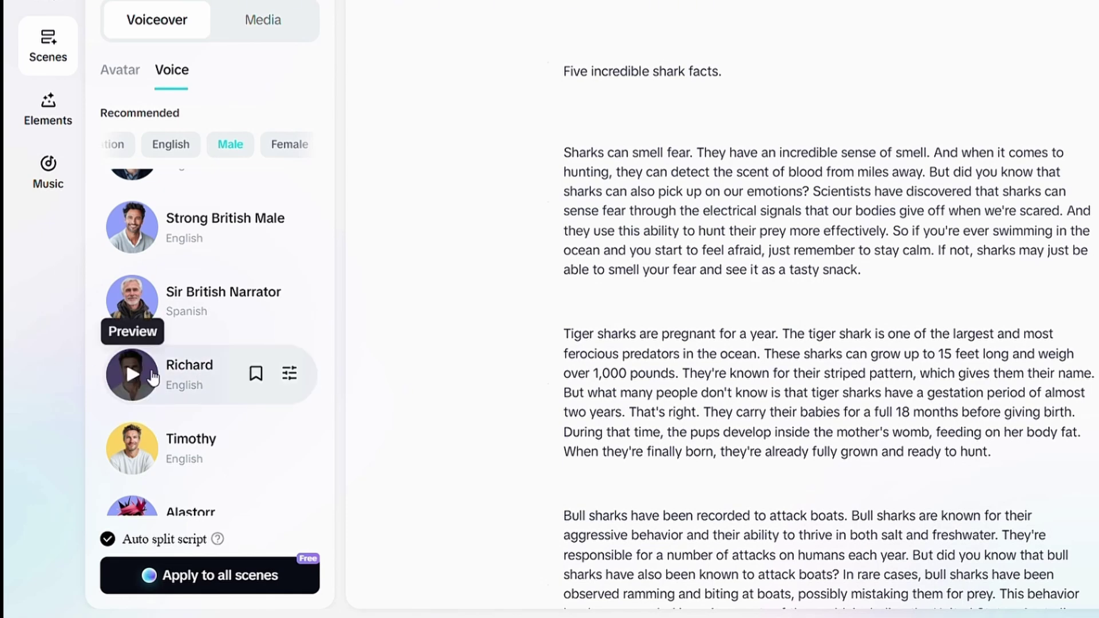
{"action": "left_click", "coordinate": [204, 373]}
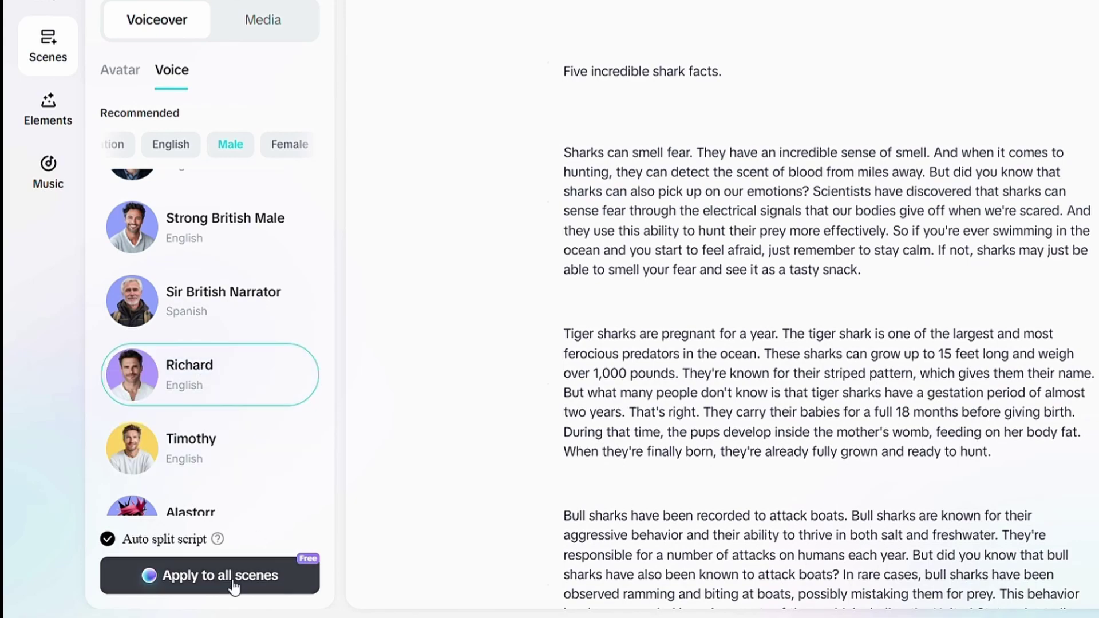
- Apply Richard's voice to all scenes and check a short playback preview
{"action": "left_click", "coordinate": [234, 585]}
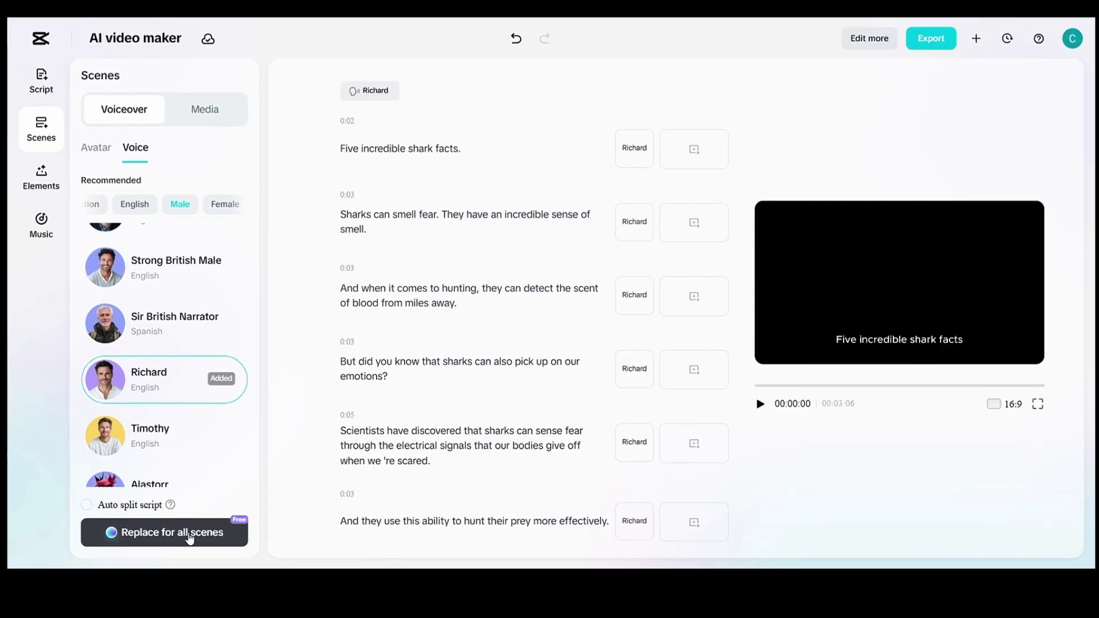
{"action": "left_click", "coordinate": [760, 404]}
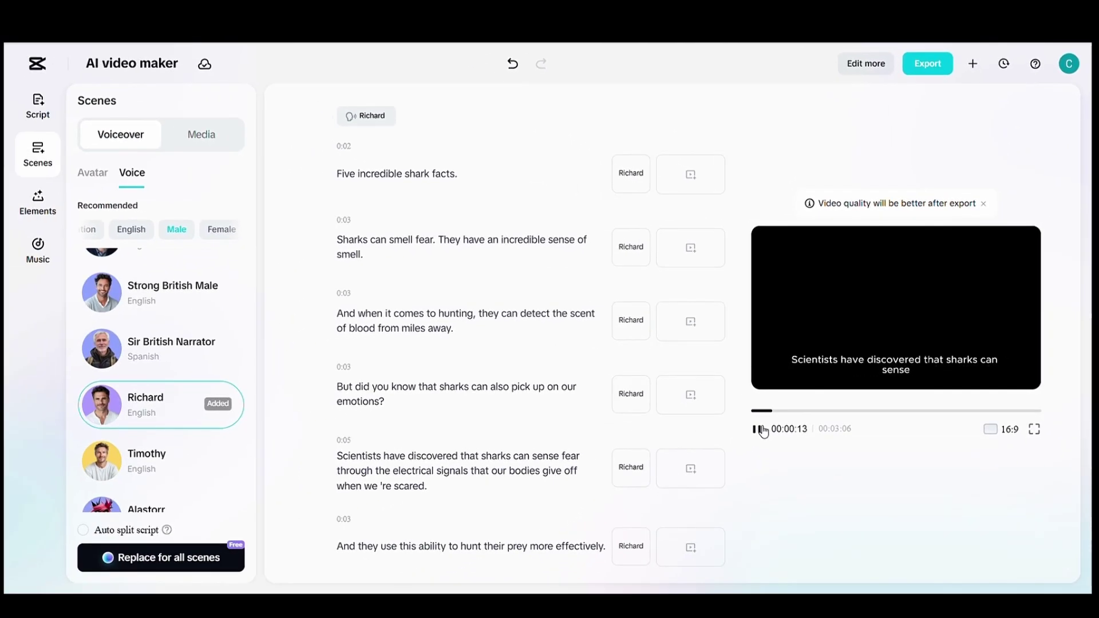
{"action": "left_click", "coordinate": [760, 430]}
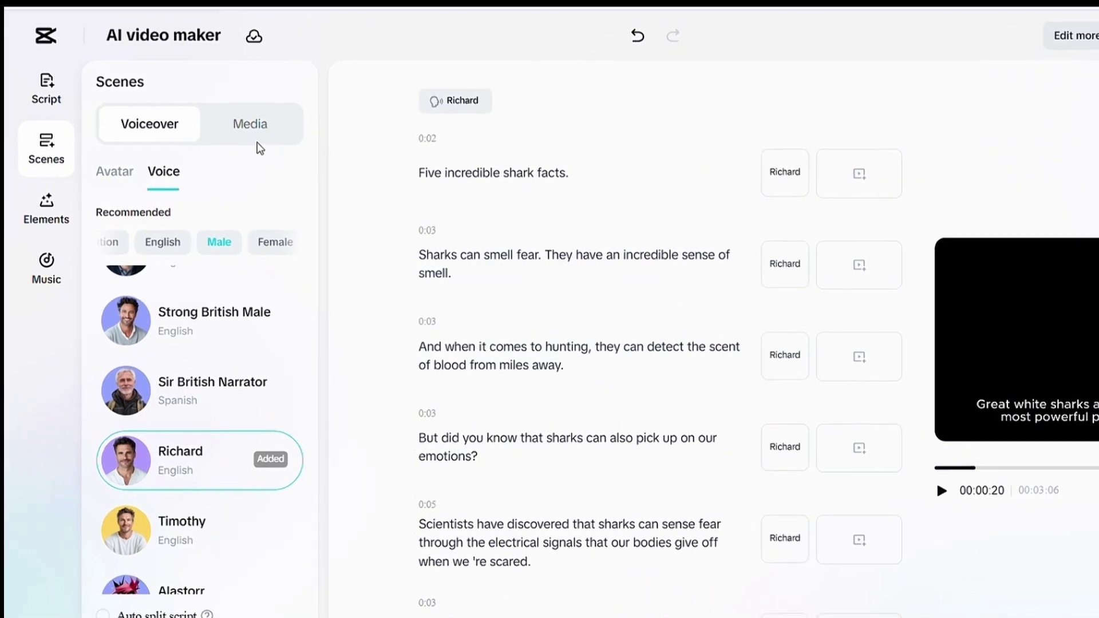
{"action": "left_click", "coordinate": [206, 140]}
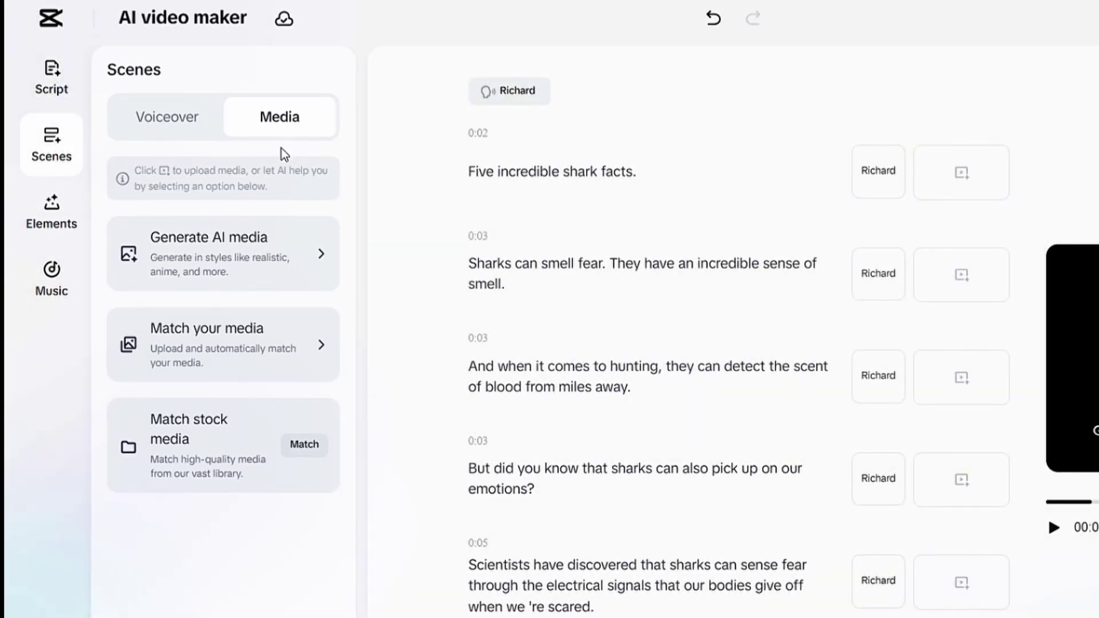
- Look through the Generate AI media styles, then the Match your media library option
{"action": "left_click", "coordinate": [268, 261]}
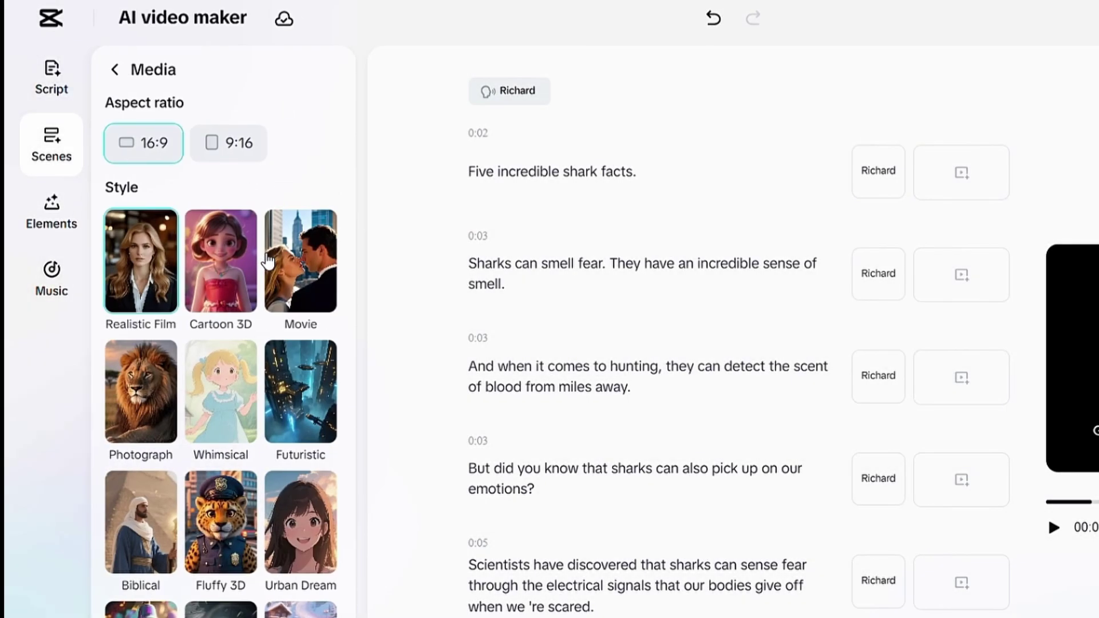
{"action": "scroll", "coordinate": [268, 261], "scroll_direction": "down", "scroll_amount": 10}
{"action": "scroll", "coordinate": [261, 252], "scroll_direction": "up", "scroll_amount": 10}
{"action": "left_click", "coordinate": [115, 71]}
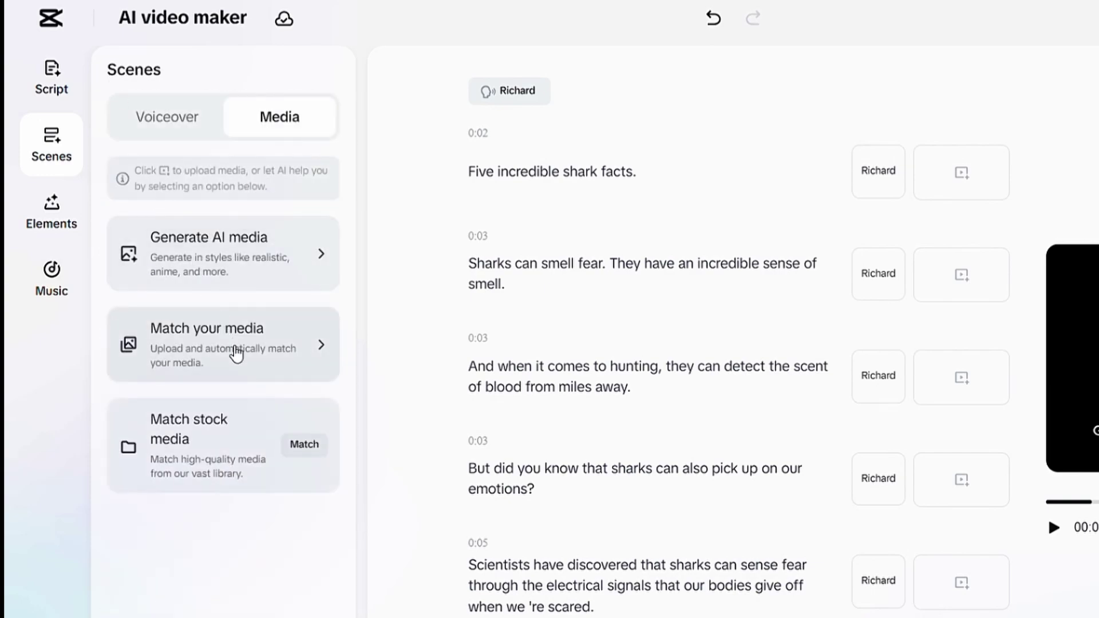
{"action": "left_click", "coordinate": [237, 354]}
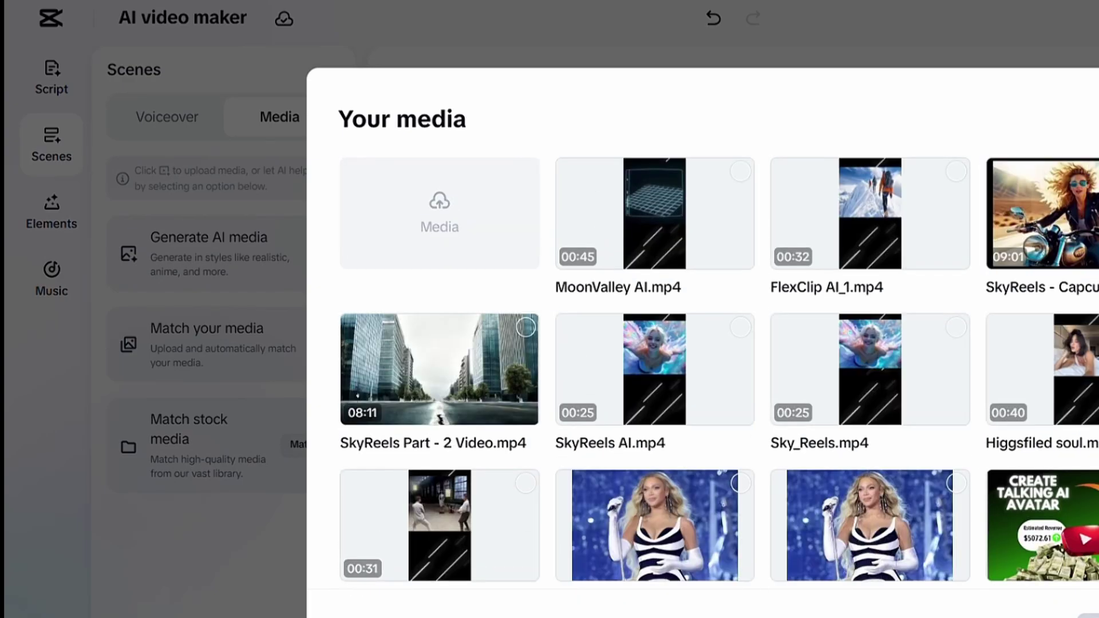
{"action": "scroll", "coordinate": [719, 372], "scroll_direction": "down", "scroll_amount": 10}
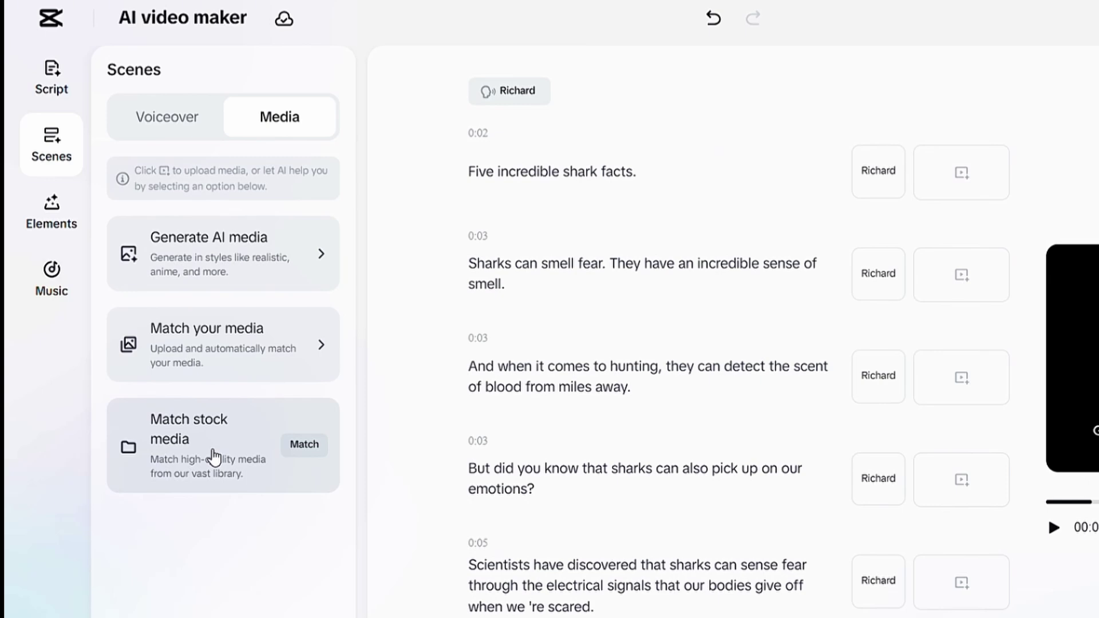
- Match stock footage to every scene and play the resulting video
{"action": "left_click", "coordinate": [299, 448]}
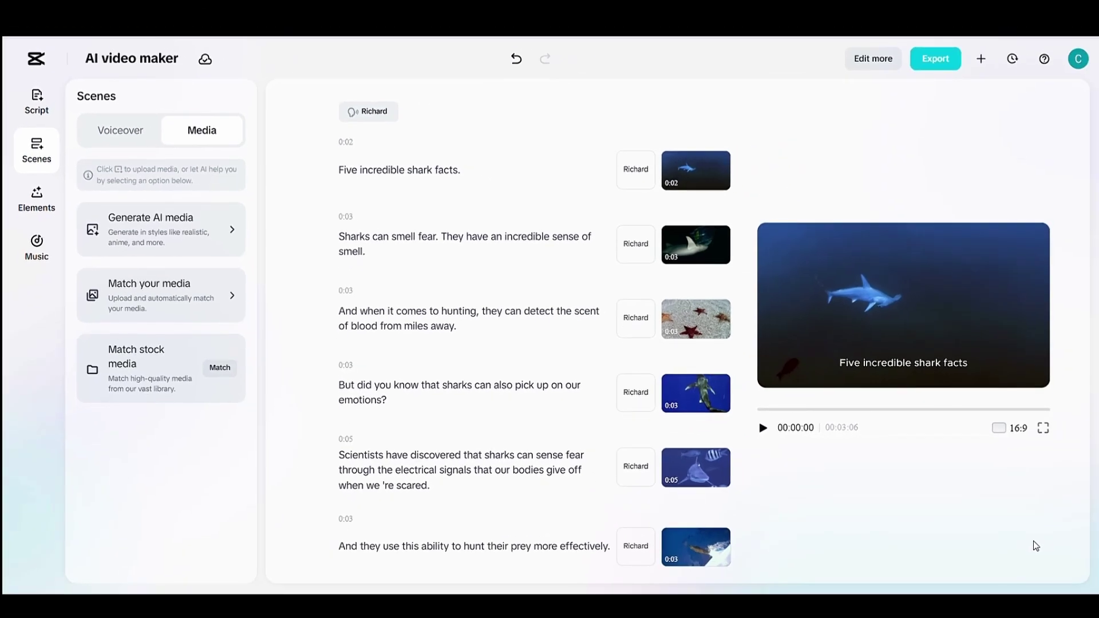
{"action": "left_click", "coordinate": [763, 428]}
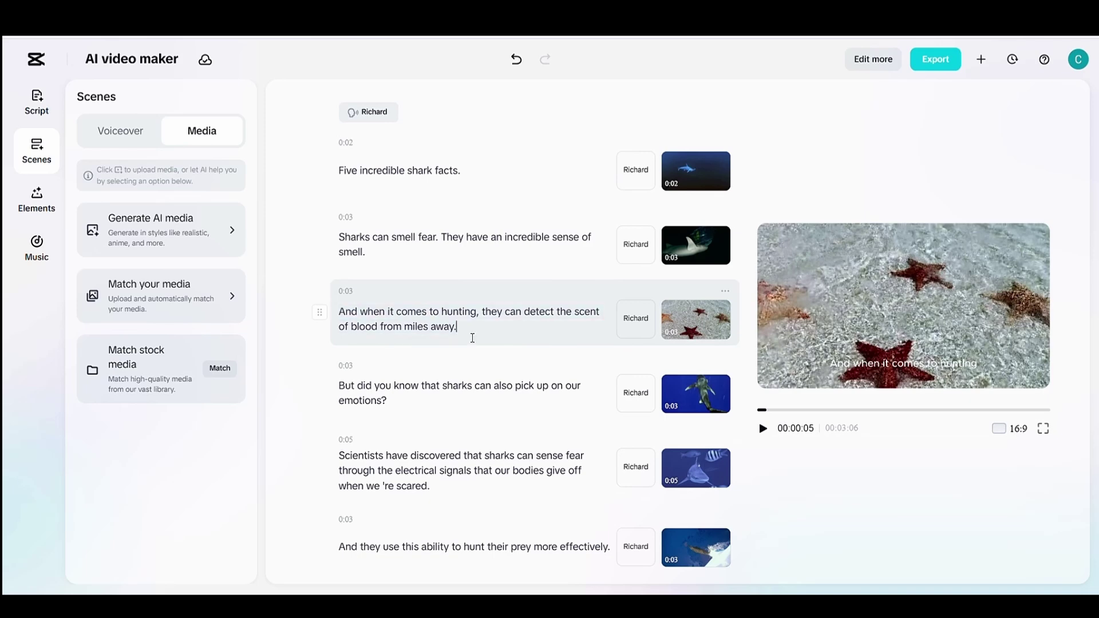
- Replace the 'Sharks can smell fear' scene footage with a stock underwater shark clip trimmed to 3.3s
{"action": "left_click", "coordinate": [383, 112]}
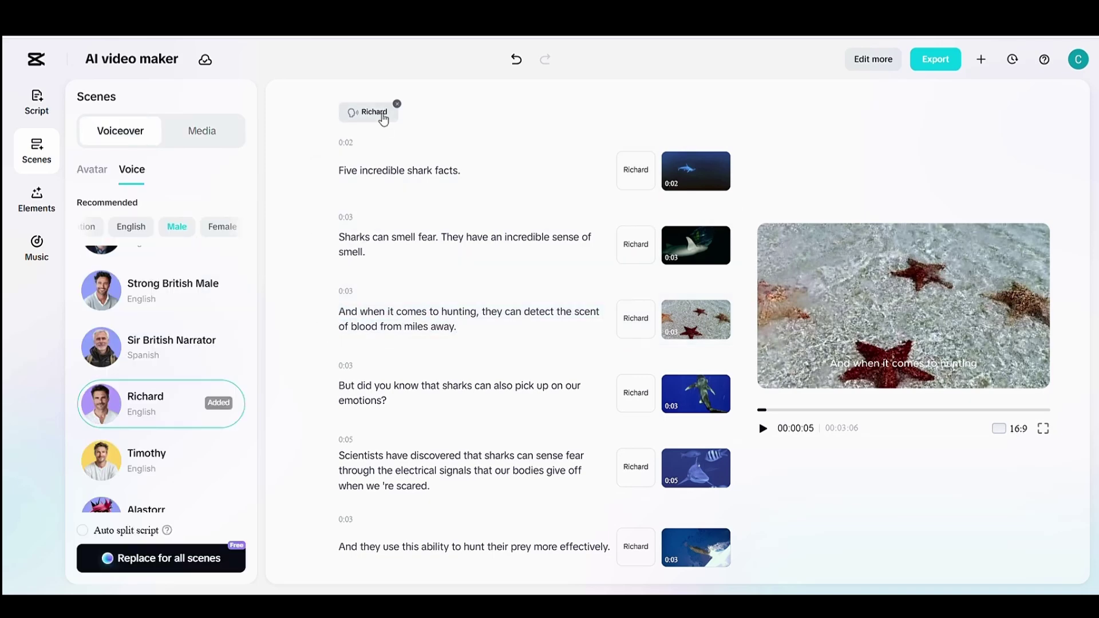
{"action": "scroll", "coordinate": [155, 344], "scroll_direction": "down", "scroll_amount": 10}
{"action": "scroll", "coordinate": [160, 331], "scroll_direction": "down", "scroll_amount": 5}
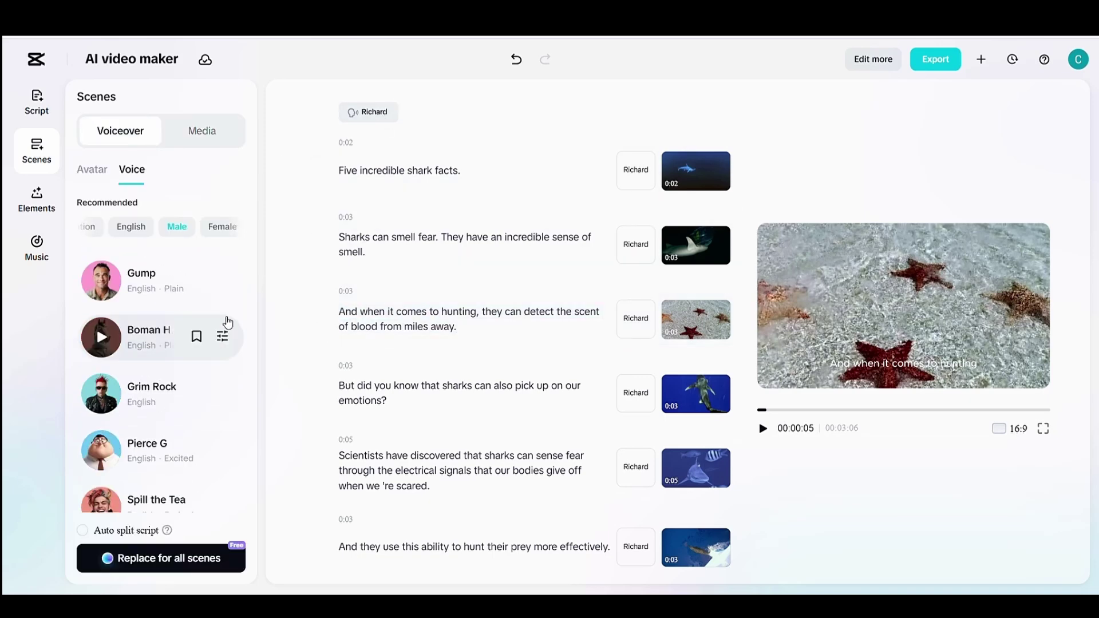
{"action": "left_click", "coordinate": [684, 250]}
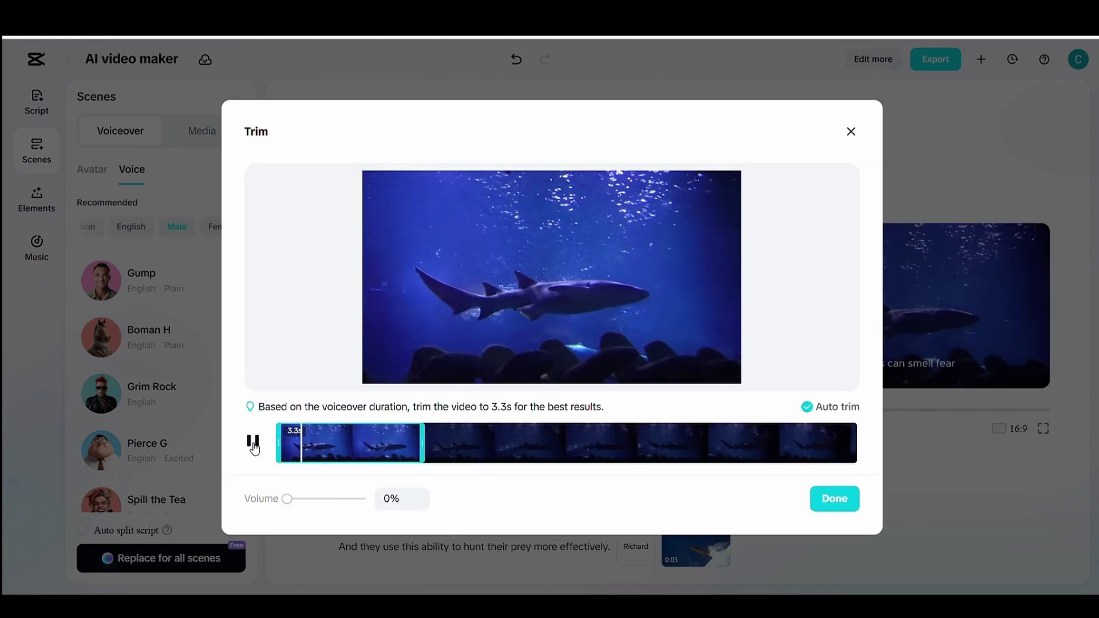
{"action": "left_click", "coordinate": [836, 509]}
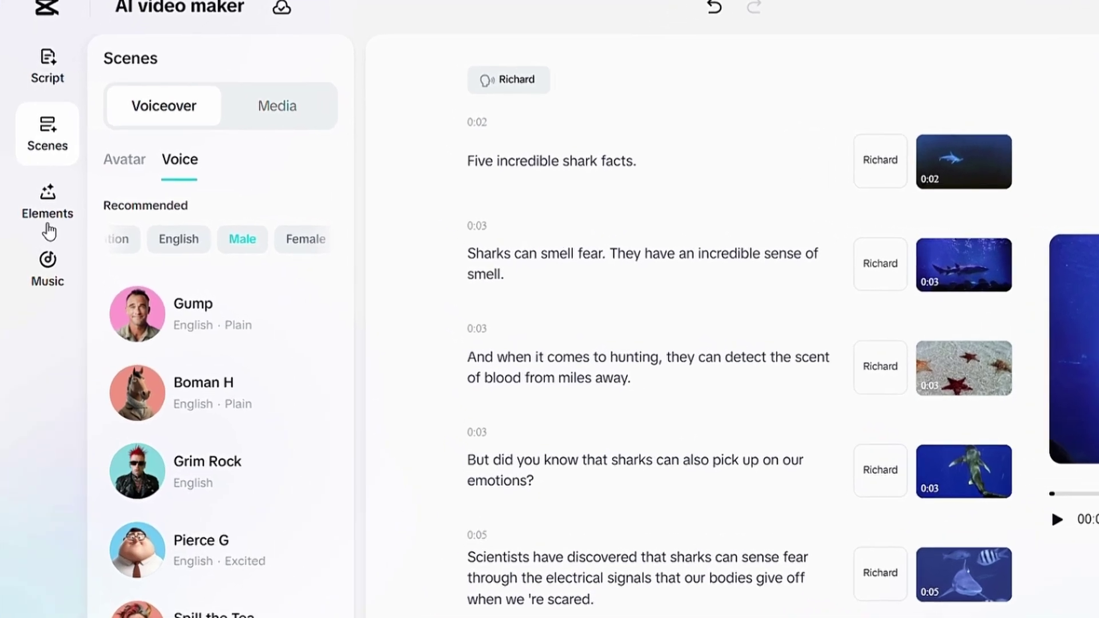
{"action": "left_click", "coordinate": [37, 212]}
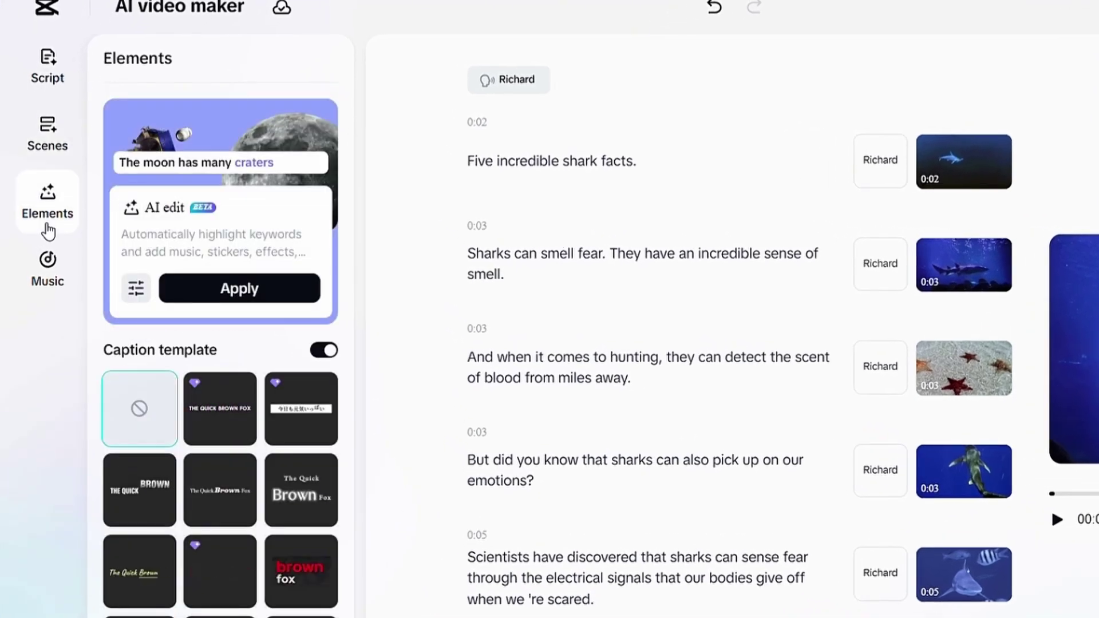
- Try the THE QUICK and BROWN fox caption templates, then apply the cyan uppercase CAPTION template and preview it
{"action": "scroll", "coordinate": [223, 327], "scroll_direction": "down", "scroll_amount": 5}
{"action": "left_click", "coordinate": [147, 301]}
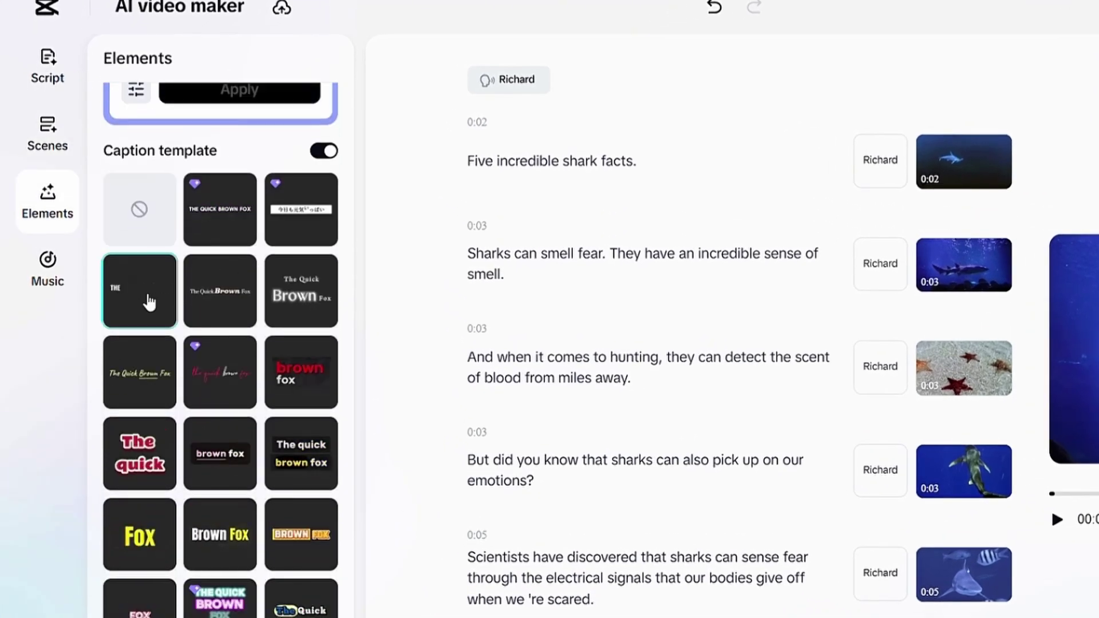
{"action": "left_click", "coordinate": [1057, 519]}
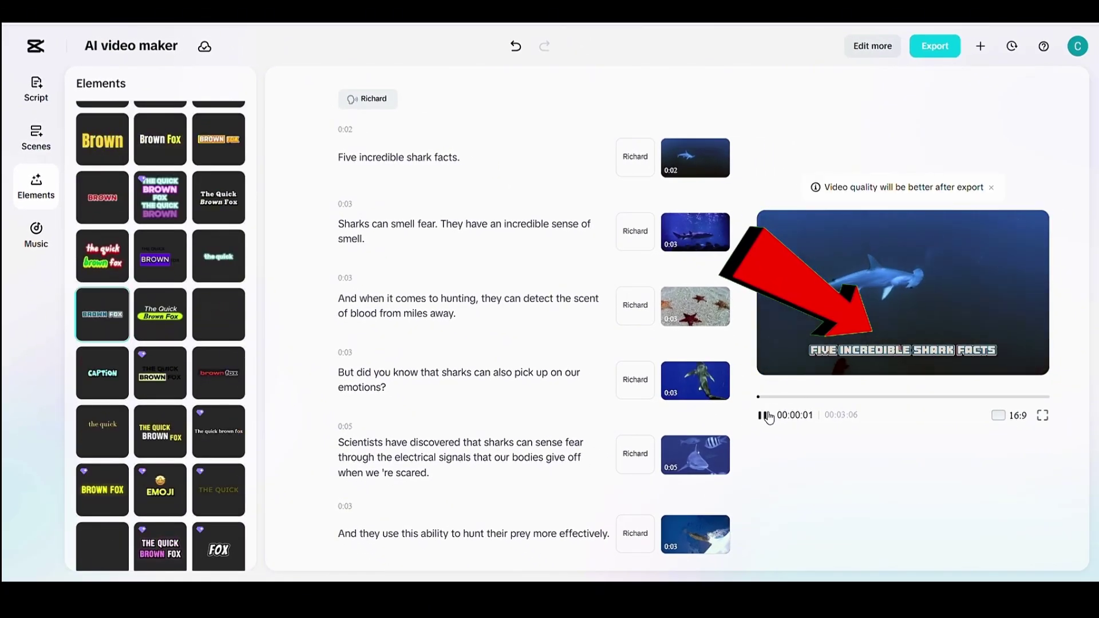
{"action": "scroll", "coordinate": [205, 342], "scroll_direction": "up", "scroll_amount": 2}
{"action": "left_click", "coordinate": [205, 342]}
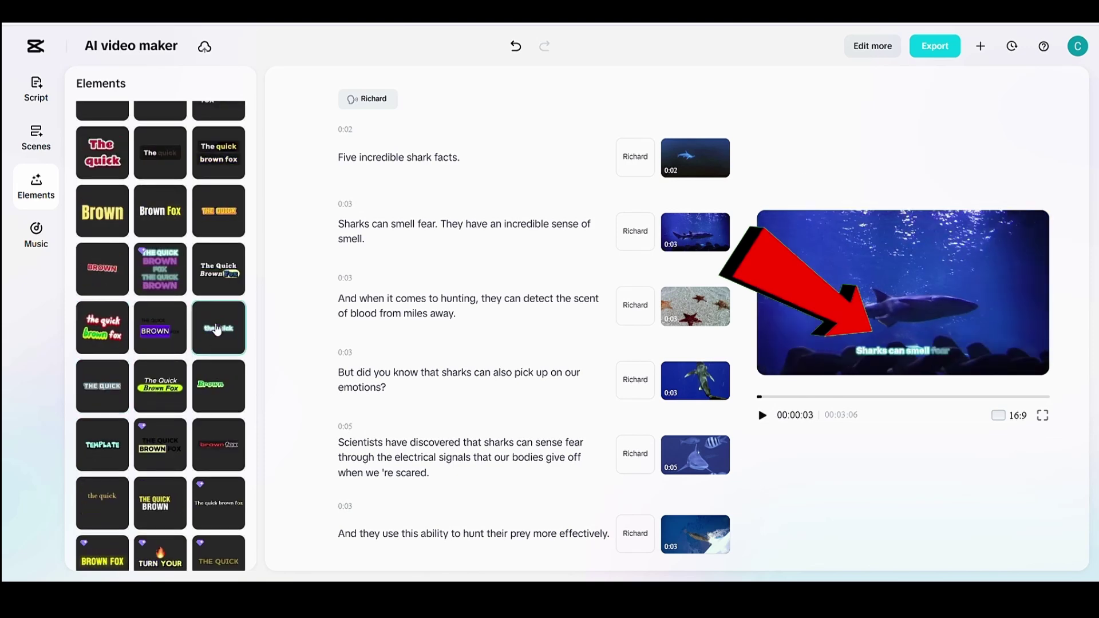
{"action": "left_click", "coordinate": [763, 415]}
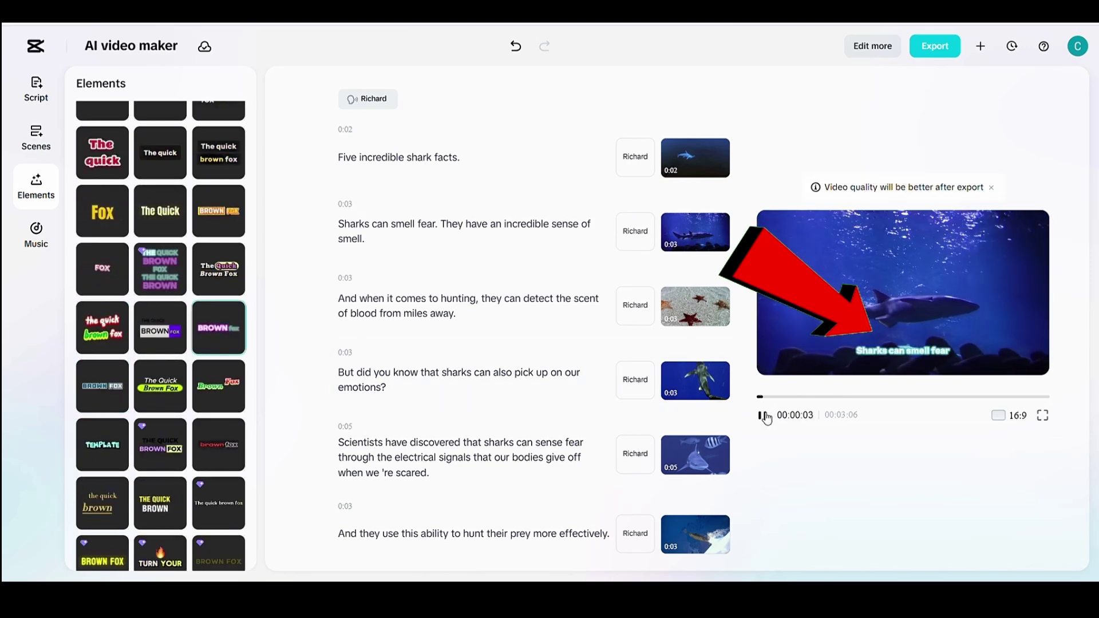
{"action": "left_click", "coordinate": [763, 415]}
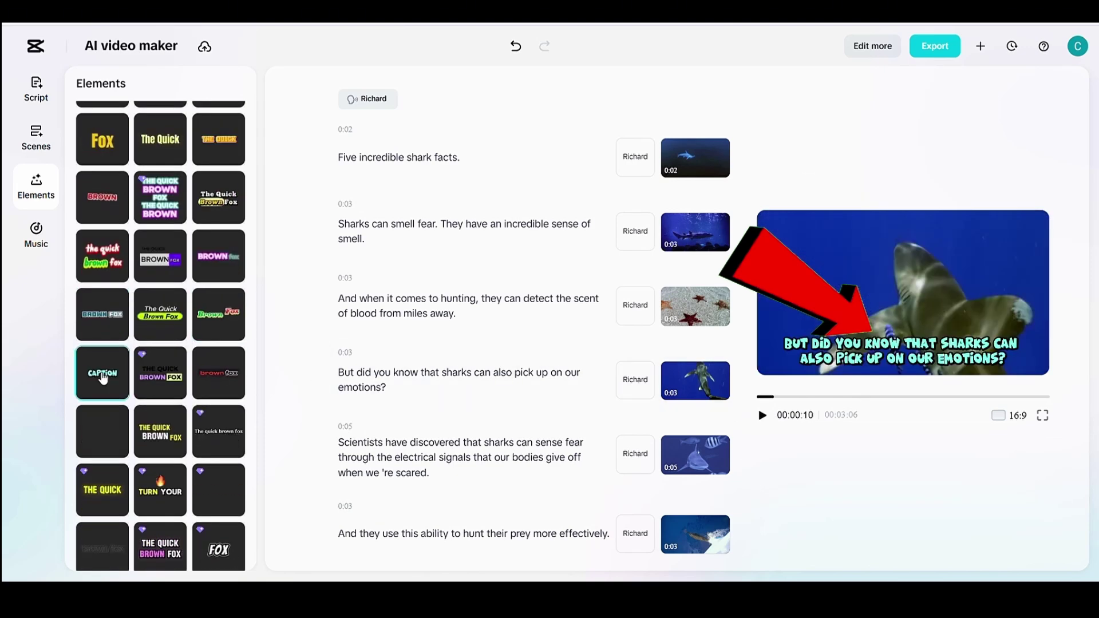
{"action": "left_click", "coordinate": [764, 416]}
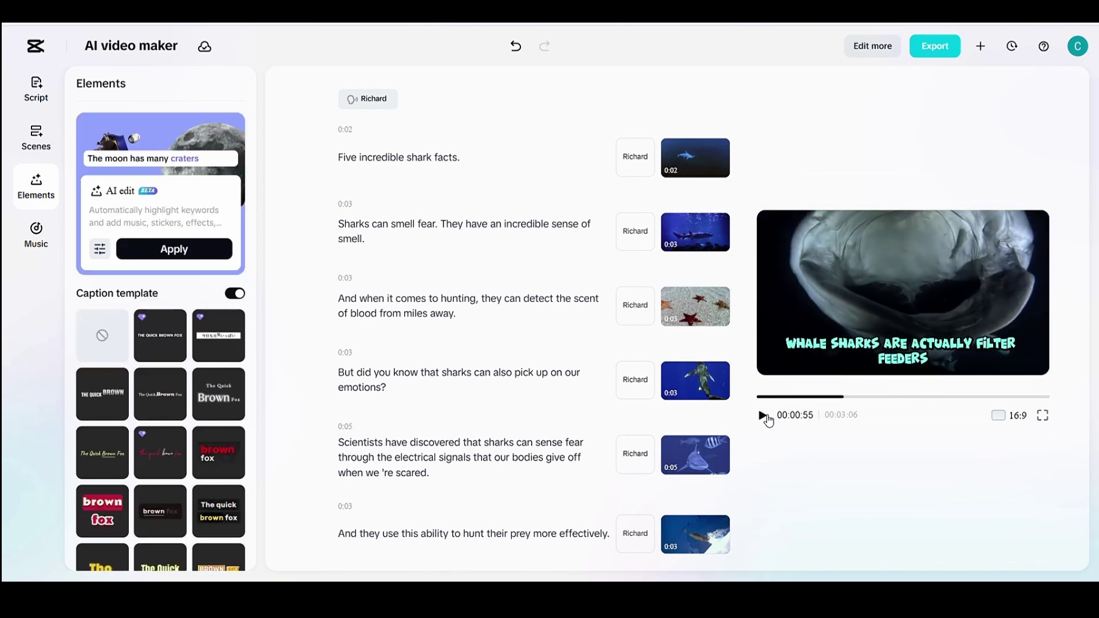
{"action": "left_click", "coordinate": [767, 419]}
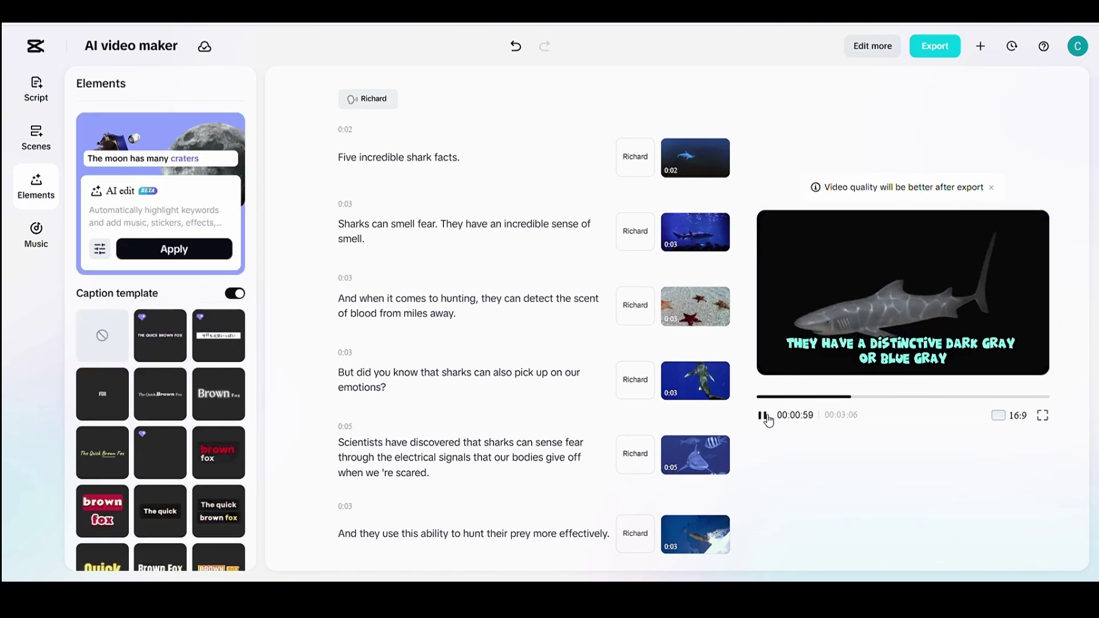
{"action": "left_click", "coordinate": [767, 418]}
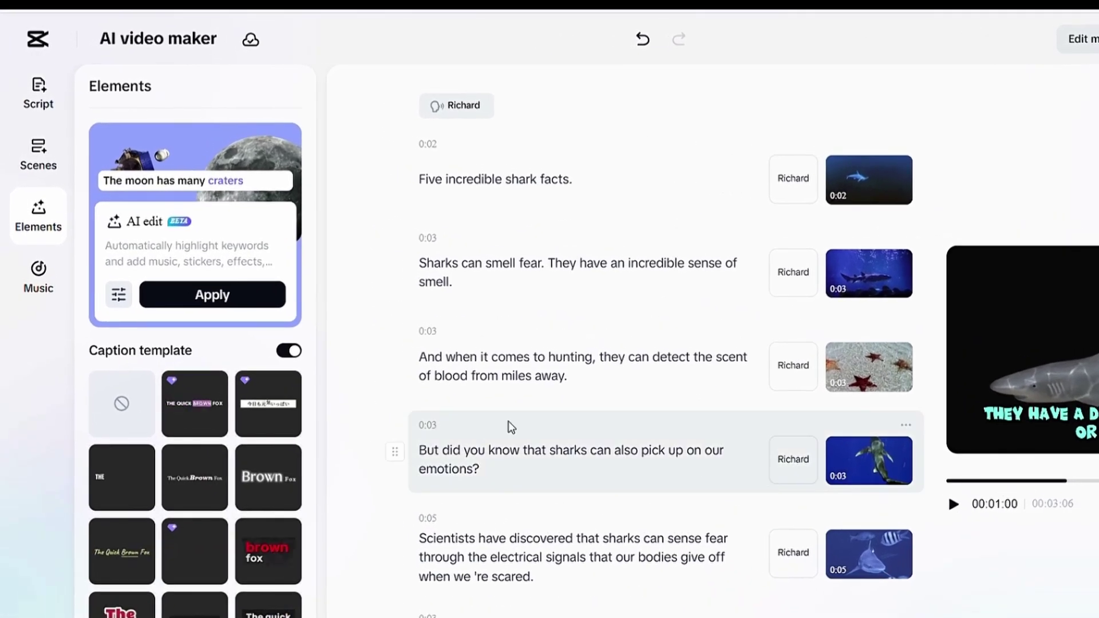
- Search the 'background music' tag, preview Morning Happy Background Music, and add Background Music(815729)
{"action": "left_click", "coordinate": [48, 274]}
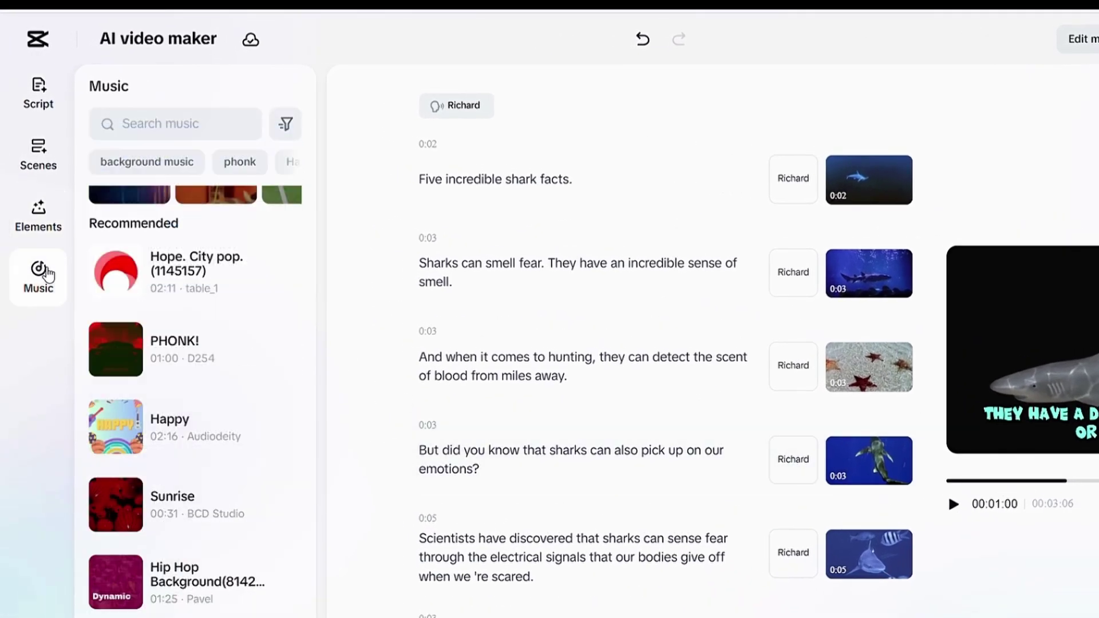
{"action": "left_click", "coordinate": [297, 164]}
{"action": "scroll", "coordinate": [205, 372], "scroll_direction": "down", "scroll_amount": 10}
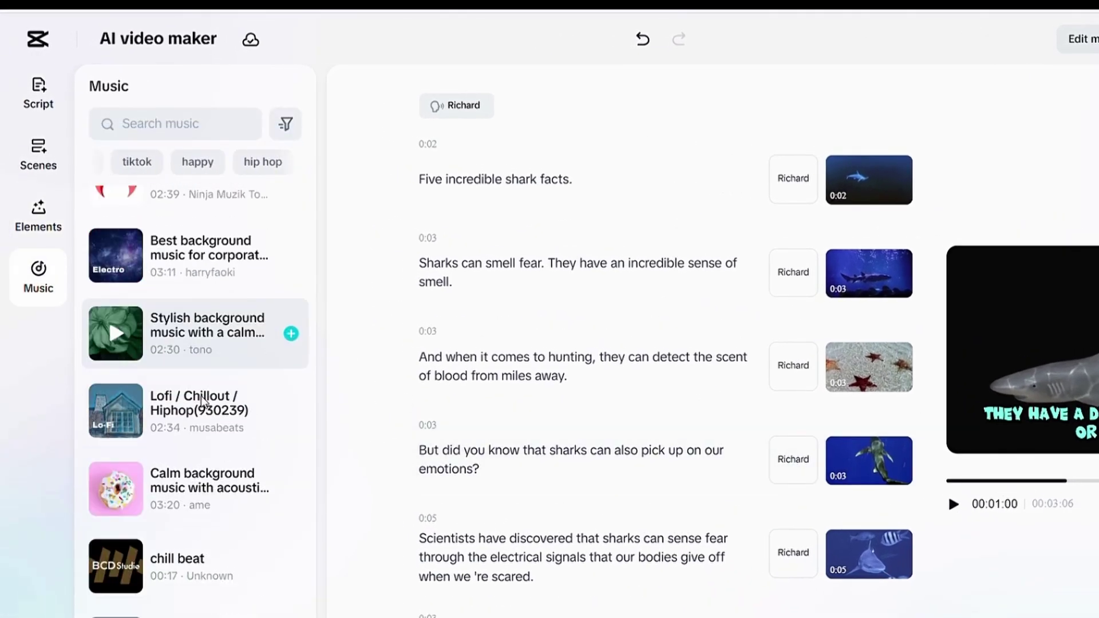
{"action": "scroll", "coordinate": [203, 403], "scroll_direction": "up", "scroll_amount": 10}
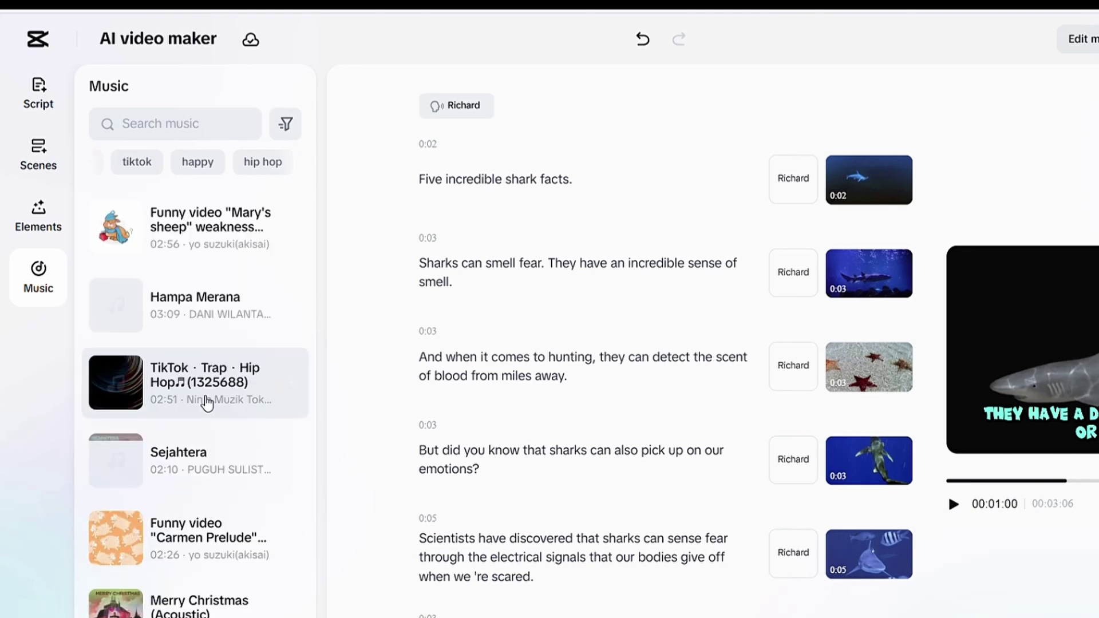
{"action": "left_click", "coordinate": [103, 165]}
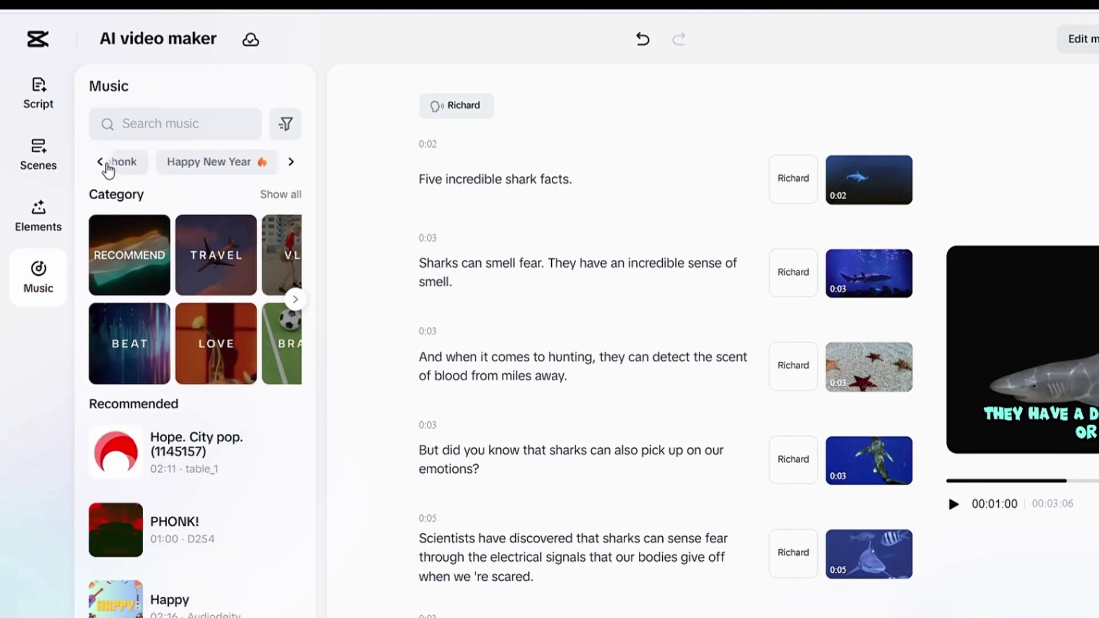
{"action": "left_click", "coordinate": [139, 164]}
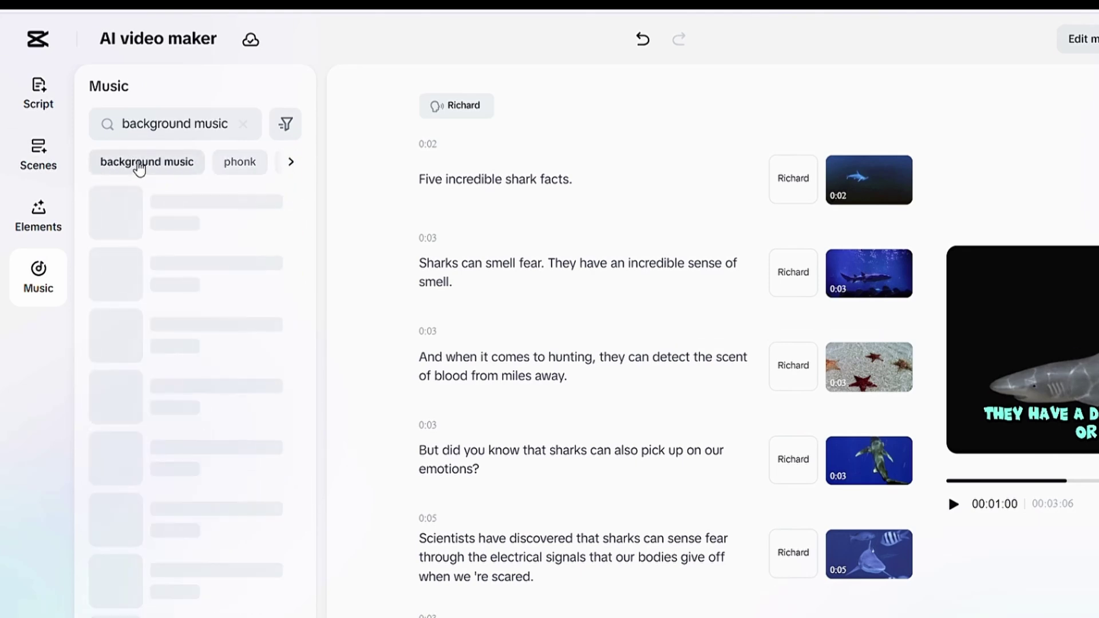
{"action": "left_click", "coordinate": [117, 222]}
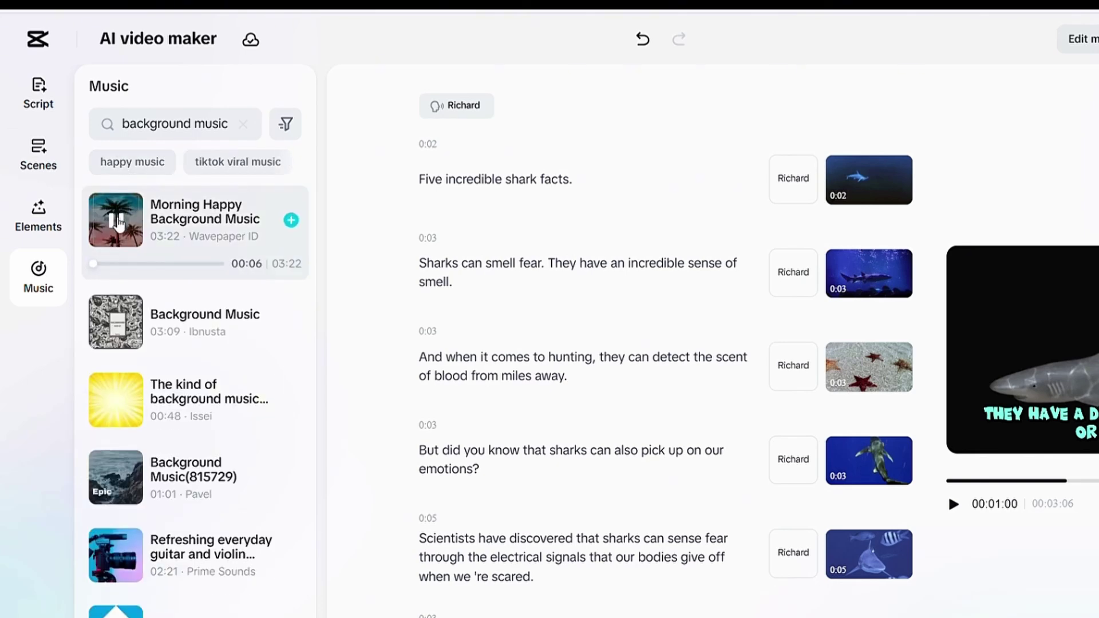
{"action": "scroll", "coordinate": [119, 309], "scroll_direction": "down", "scroll_amount": 2}
{"action": "left_click", "coordinate": [119, 393]}
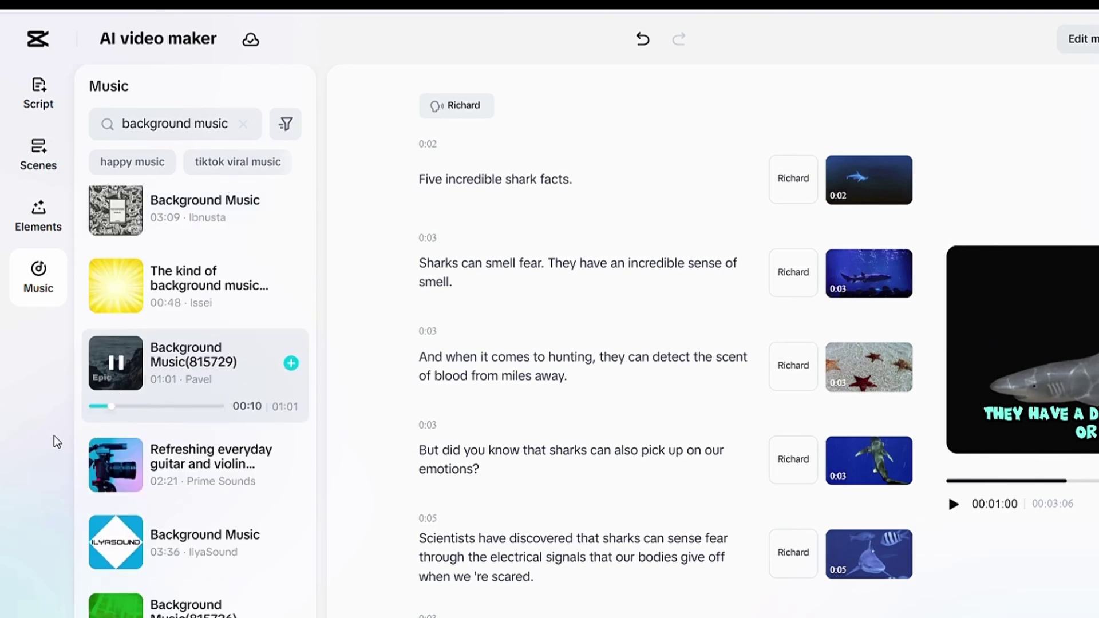
{"action": "left_click", "coordinate": [292, 364]}
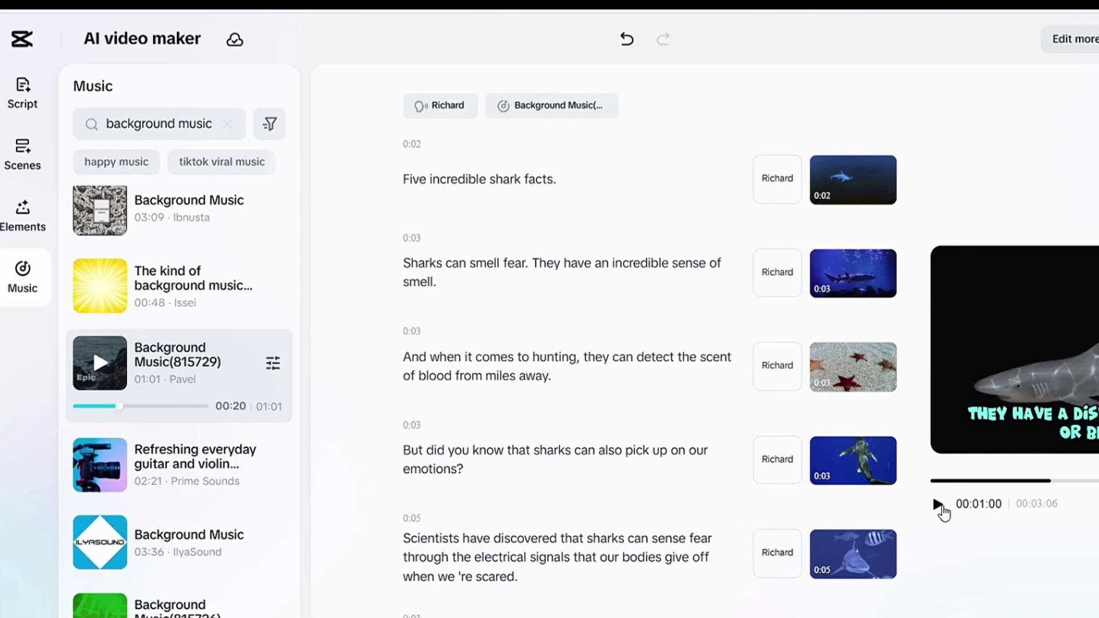
- Play the video with the new soundtrack and lower the Background Music(815729) volume to -16.9dB
{"action": "left_click", "coordinate": [954, 504]}
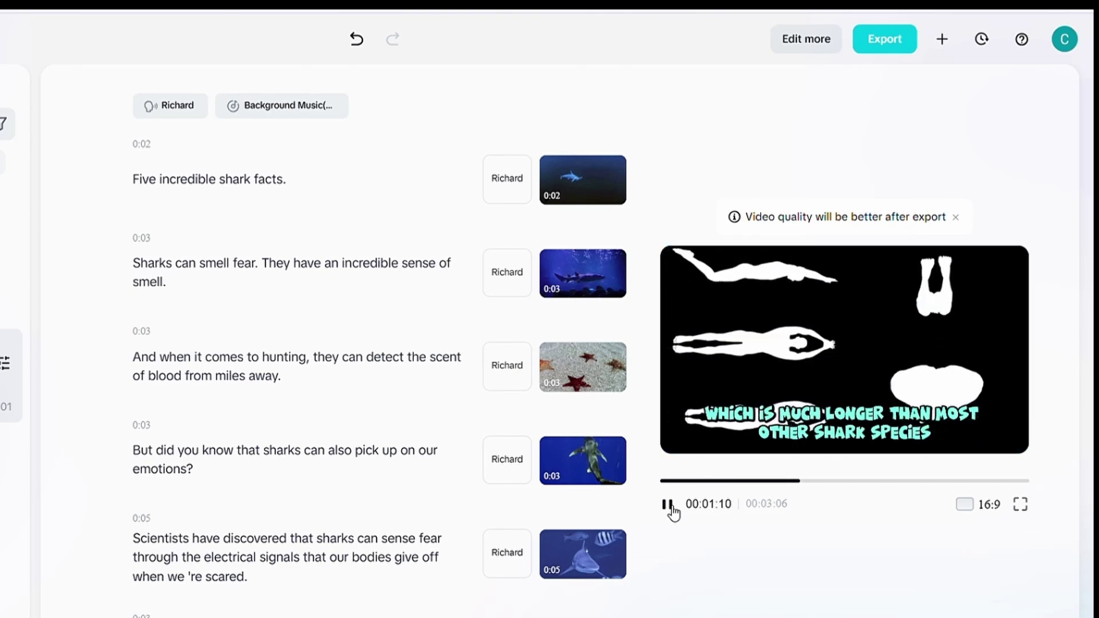
{"action": "left_click", "coordinate": [875, 505]}
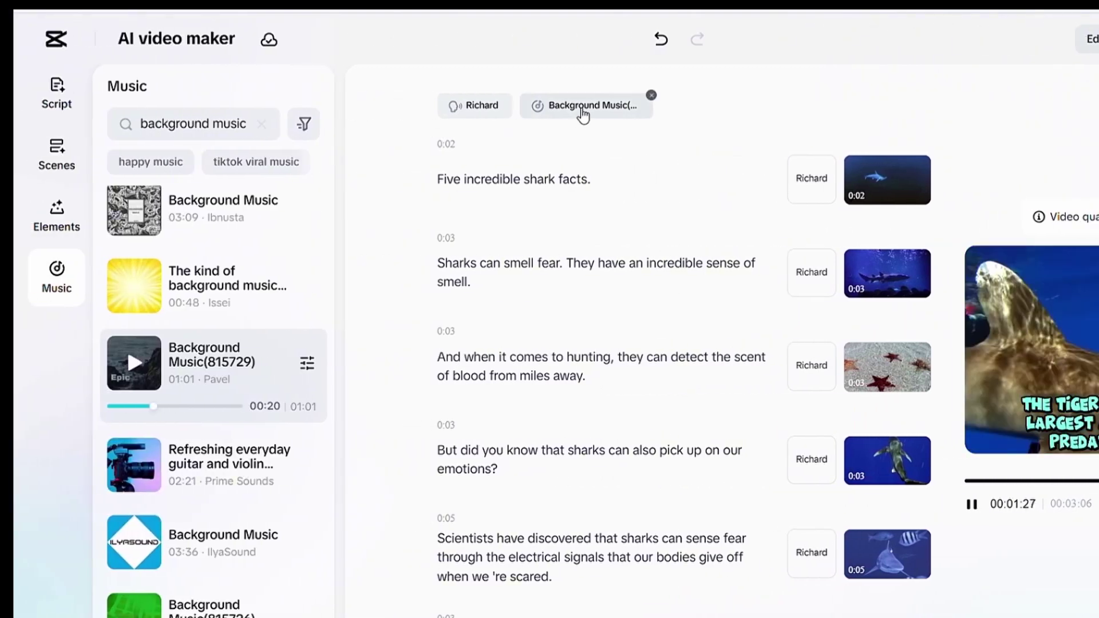
{"action": "left_click", "coordinate": [209, 363]}
{"action": "left_click_drag", "start_coordinate": [198, 427], "coordinate": [172, 427]}
{"action": "left_click", "coordinate": [1049, 394]}
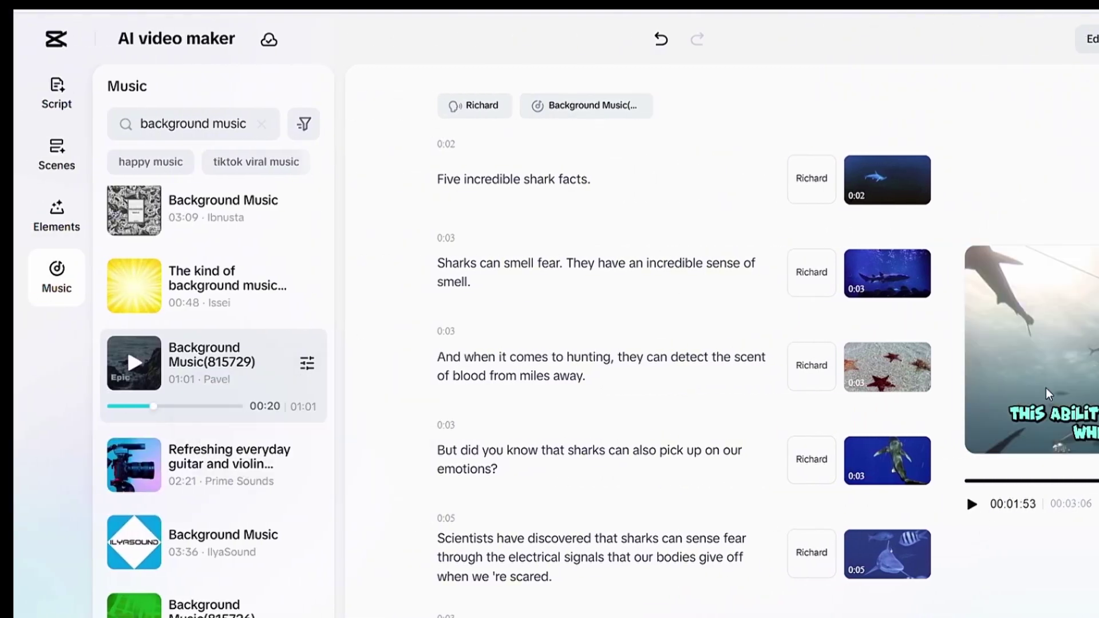